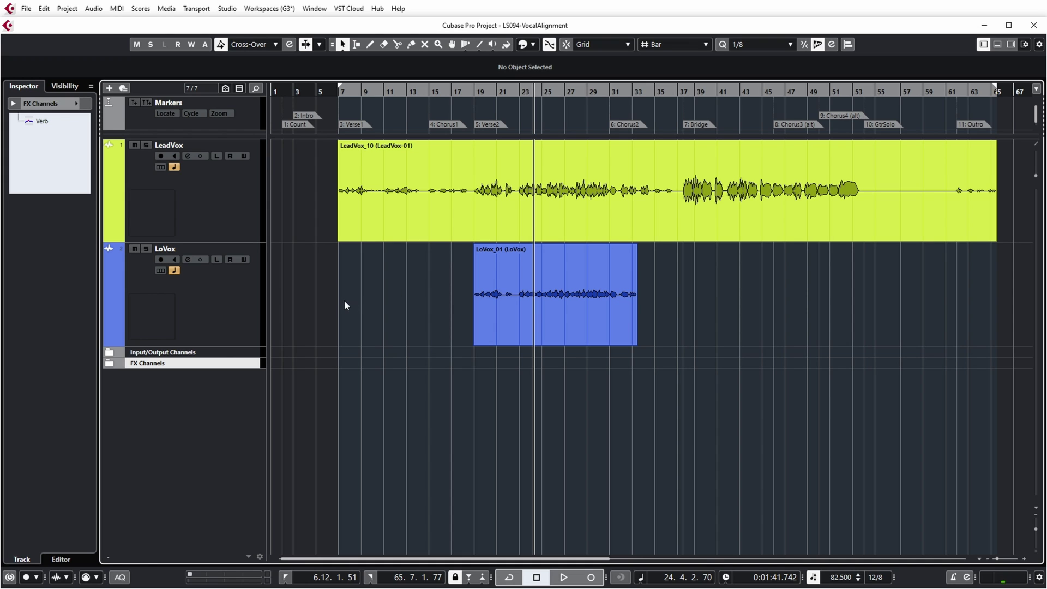
Play the lead and low vocals together from the start of Verse2 at bar 19
{"action": "left_click", "coordinate": [472, 91]}
{"action": "key", "text": "space"}
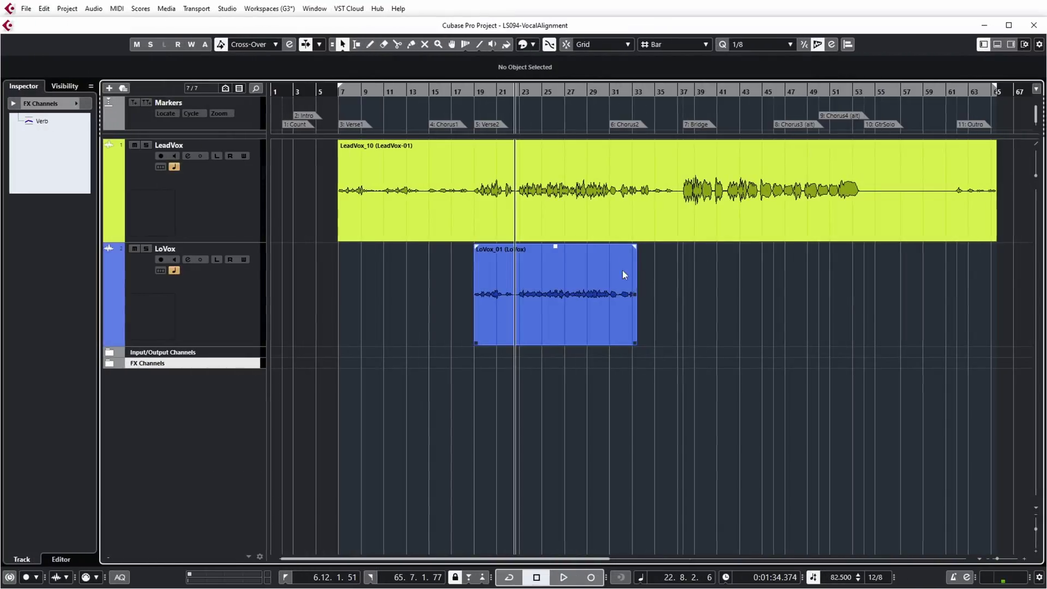
Duplicate the LoVox track version and rename the copy Aligned
{"action": "left_click_drag", "start_coordinate": [554, 90], "coordinate": [554, 103]}
{"action": "right_click", "coordinate": [502, 299]}
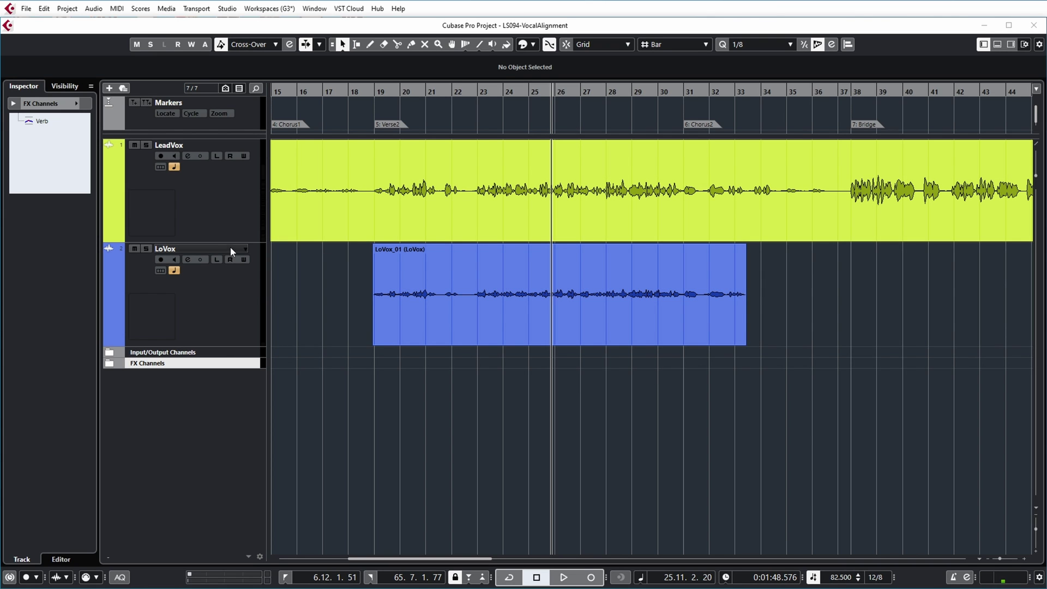
{"action": "left_click", "coordinate": [245, 251]}
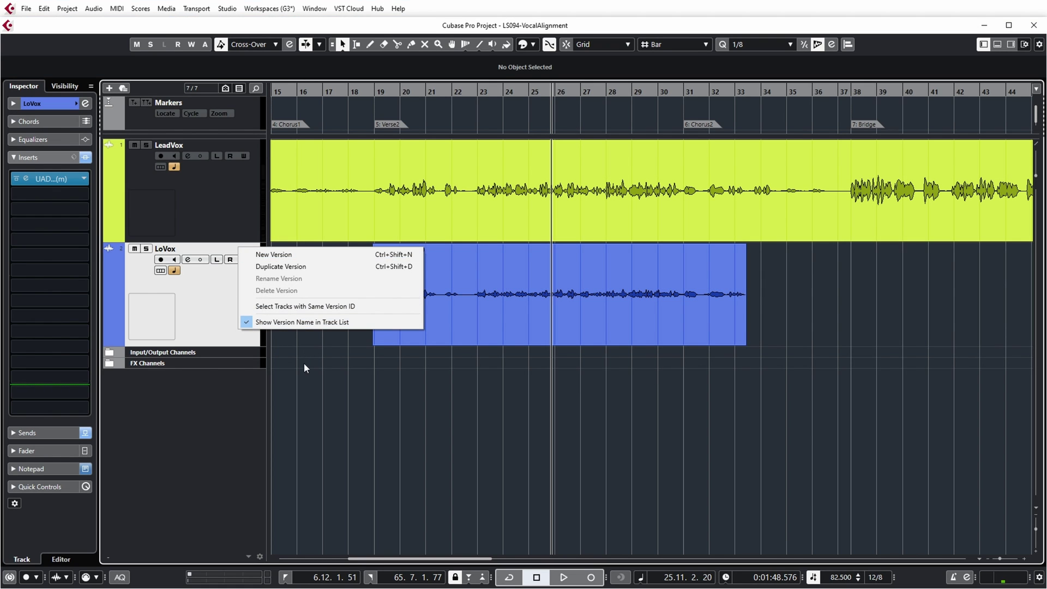
{"action": "left_click", "coordinate": [281, 266]}
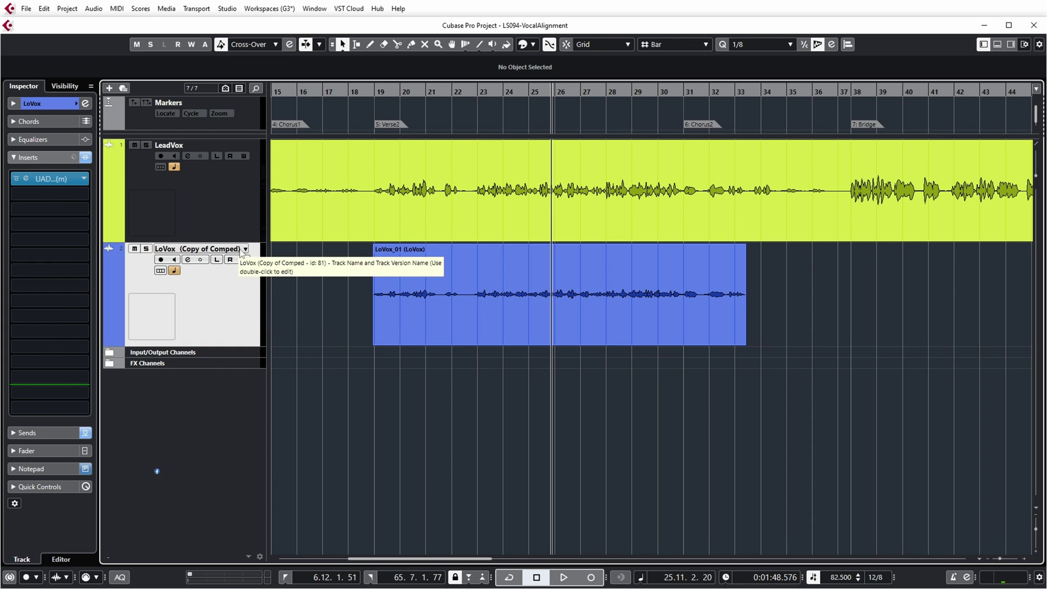
{"action": "left_click", "coordinate": [246, 250]}
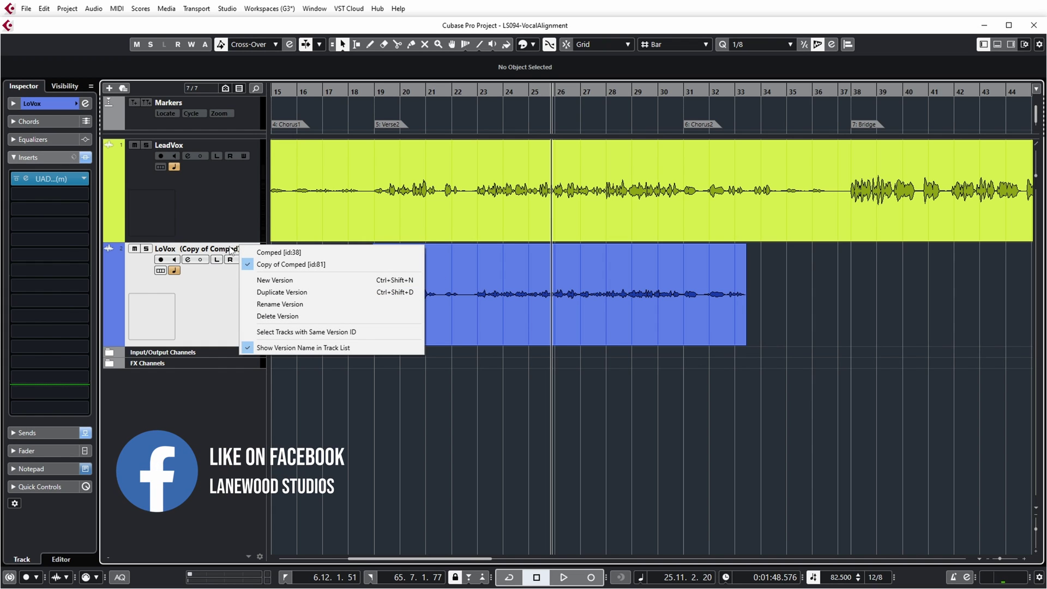
{"action": "double_click", "coordinate": [230, 249]}
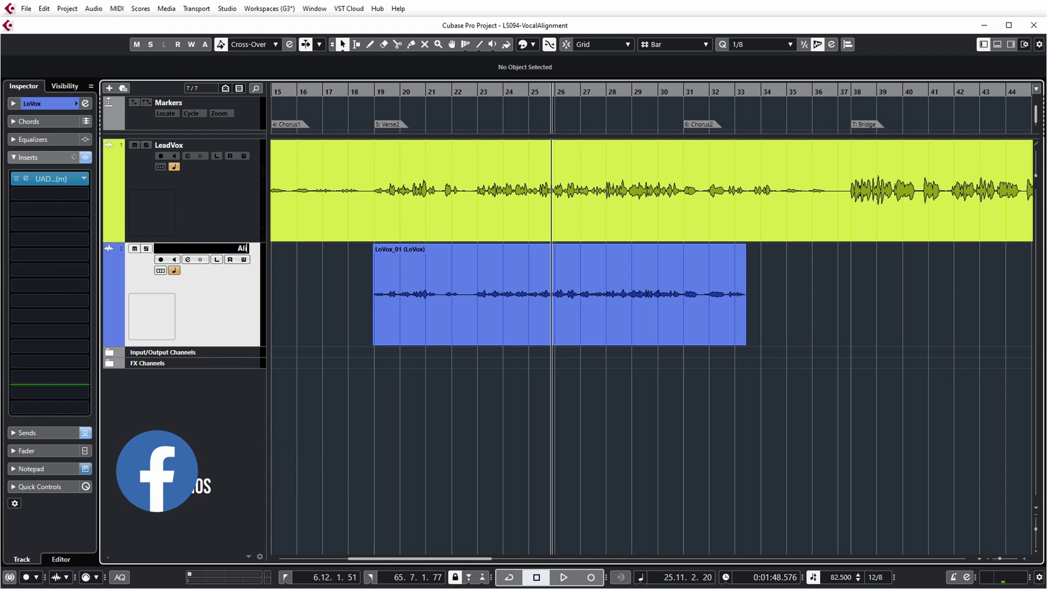
{"action": "type", "text": "Aligned"}
{"action": "key", "text": "Return"}
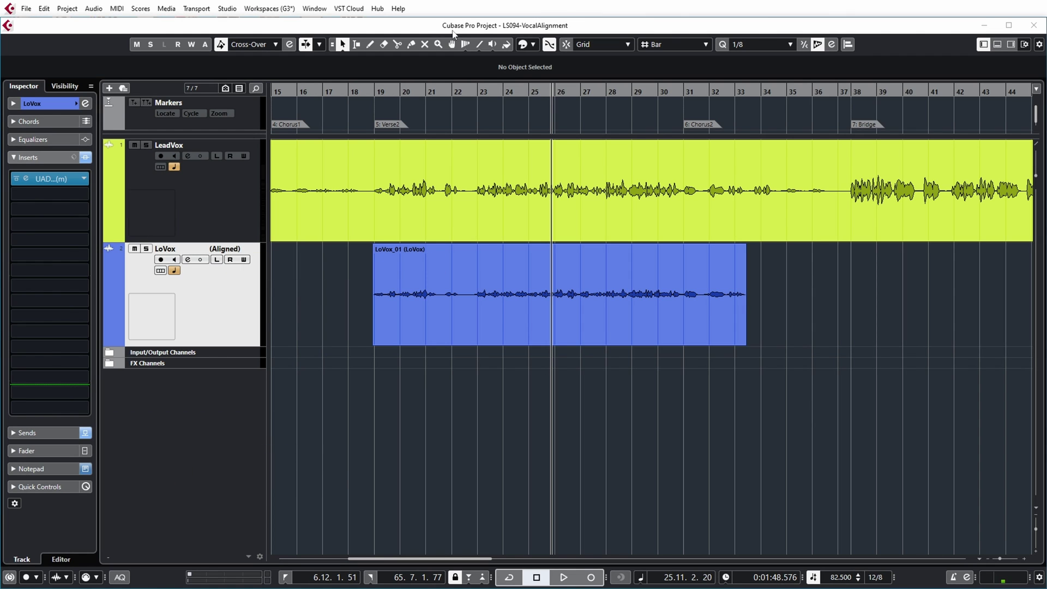
Open the Audio Alignment Panel and add the LeadVox range from about 18.9 to 33.9 as the reference
{"action": "left_click", "coordinate": [93, 9]}
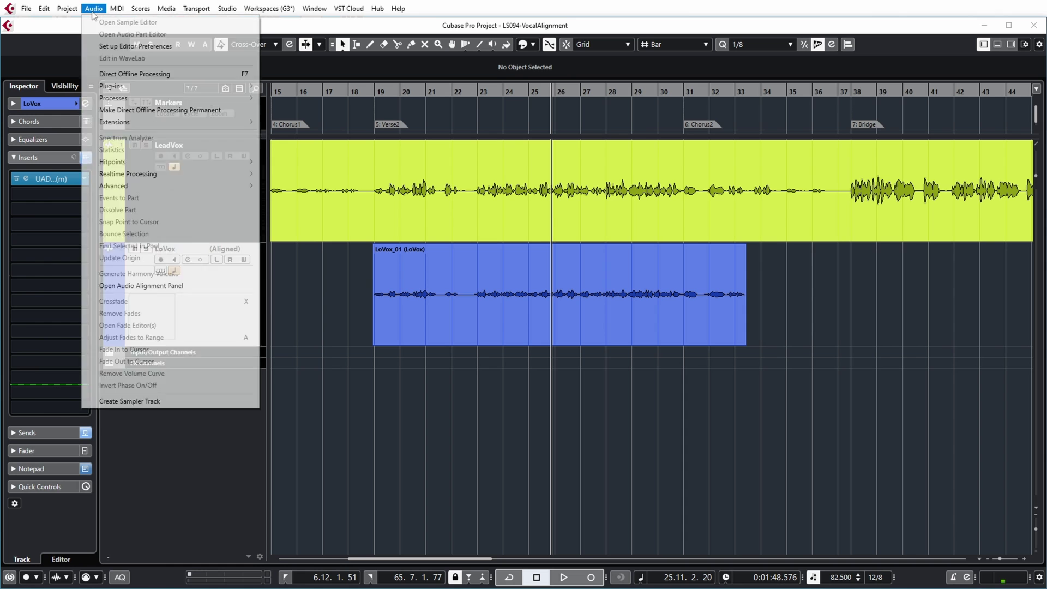
{"action": "left_click", "coordinate": [137, 286]}
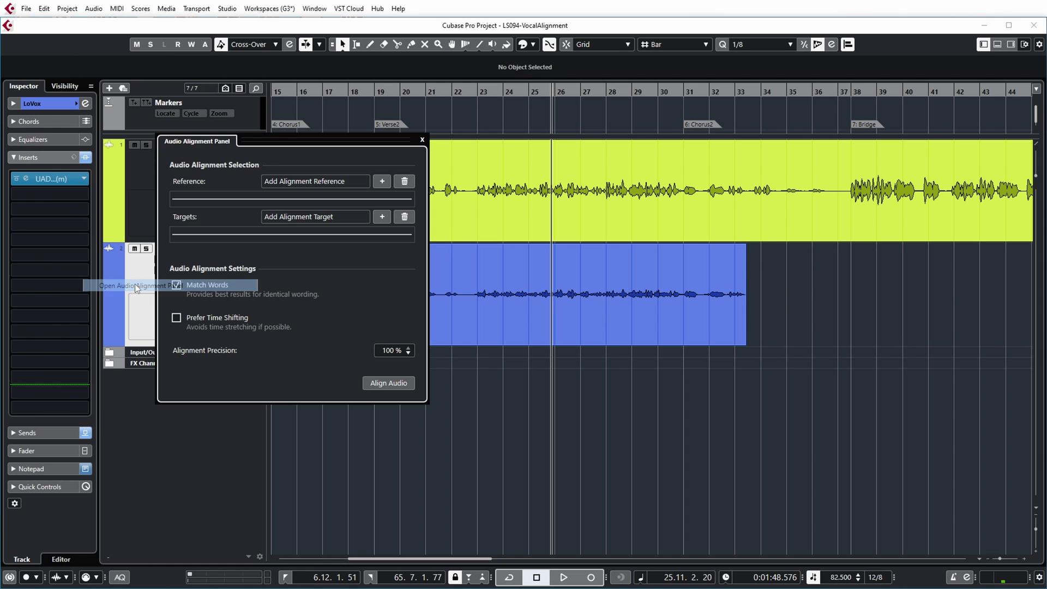
{"action": "left_click_drag", "start_coordinate": [350, 143], "coordinate": [249, 141]}
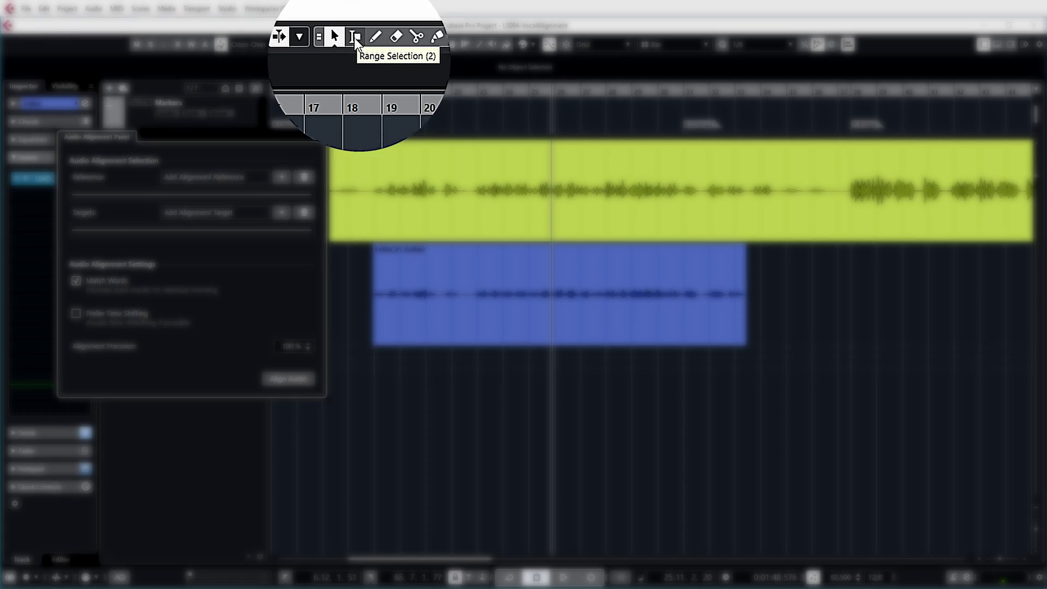
{"action": "left_click", "coordinate": [359, 46]}
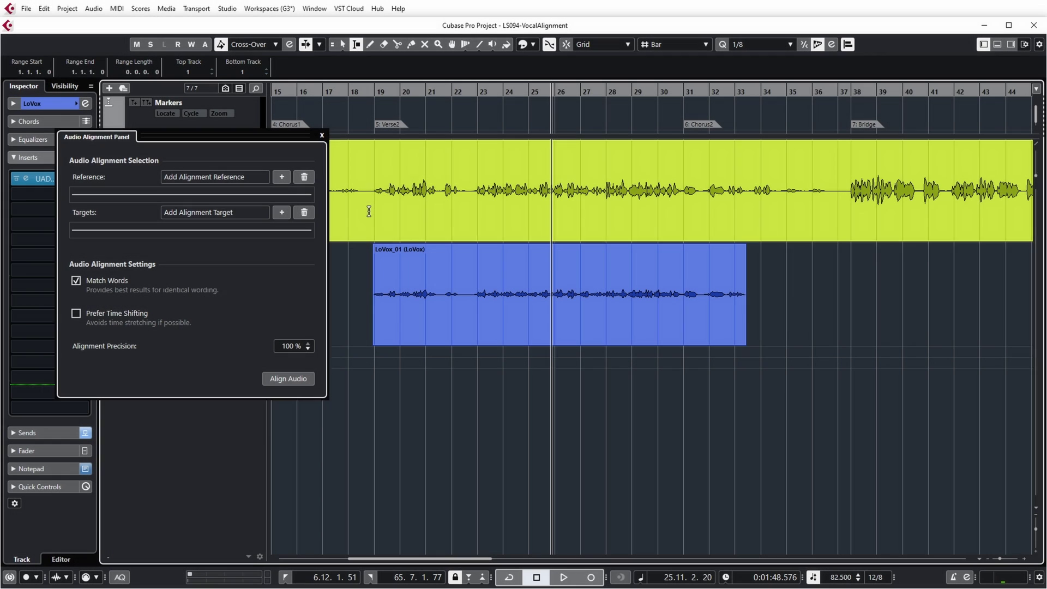
{"action": "left_click_drag", "start_coordinate": [366, 206], "coordinate": [753, 205]}
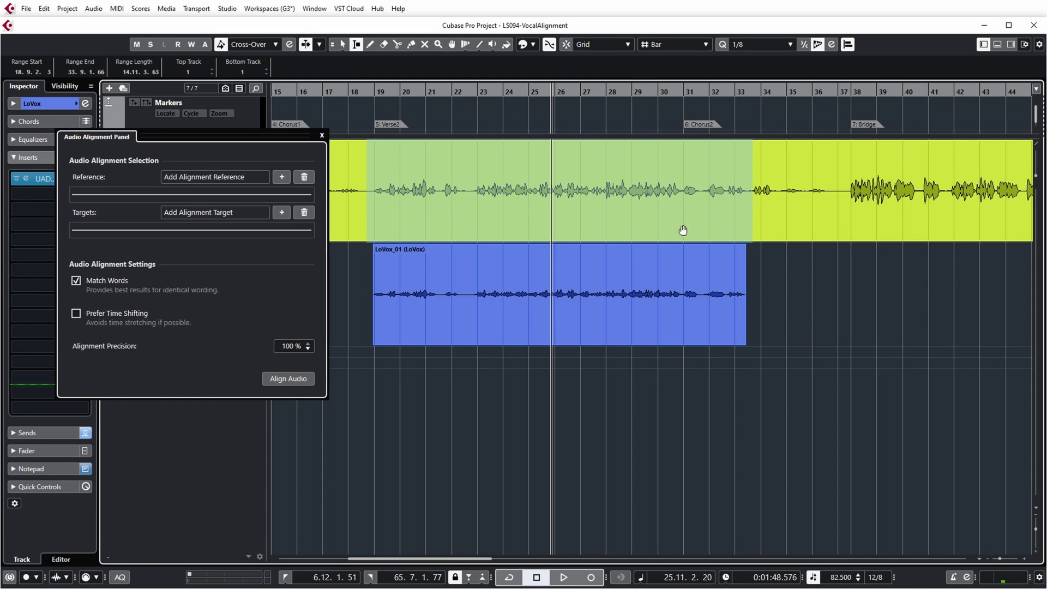
{"action": "left_click", "coordinate": [284, 179]}
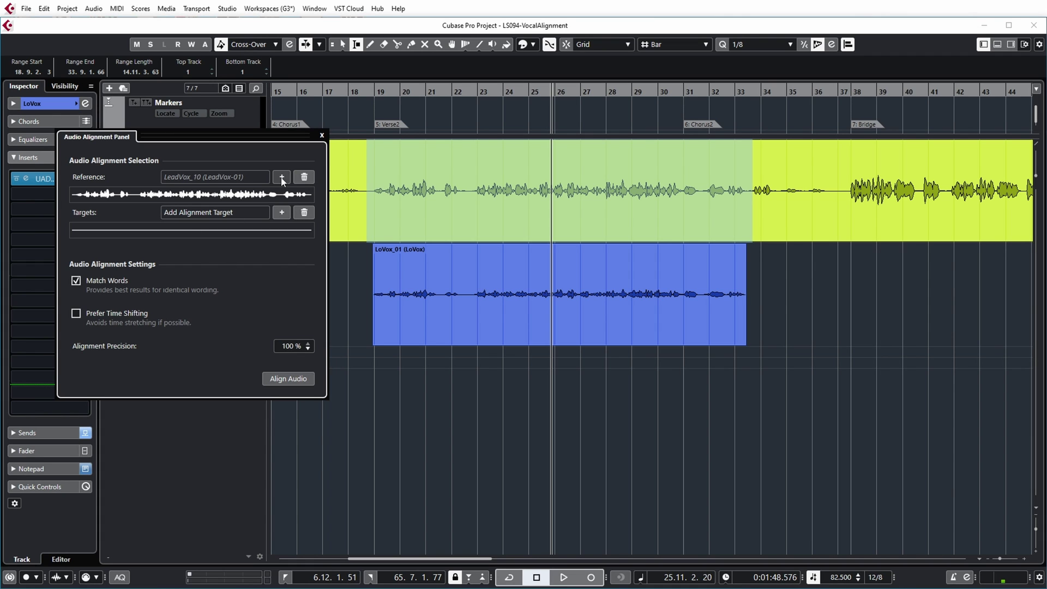
Add the LoVox range covering the whole low vocal event as the alignment target, align the audio and close the Audio Alignment Panel
{"action": "left_click_drag", "start_coordinate": [367, 274], "coordinate": [755, 268]}
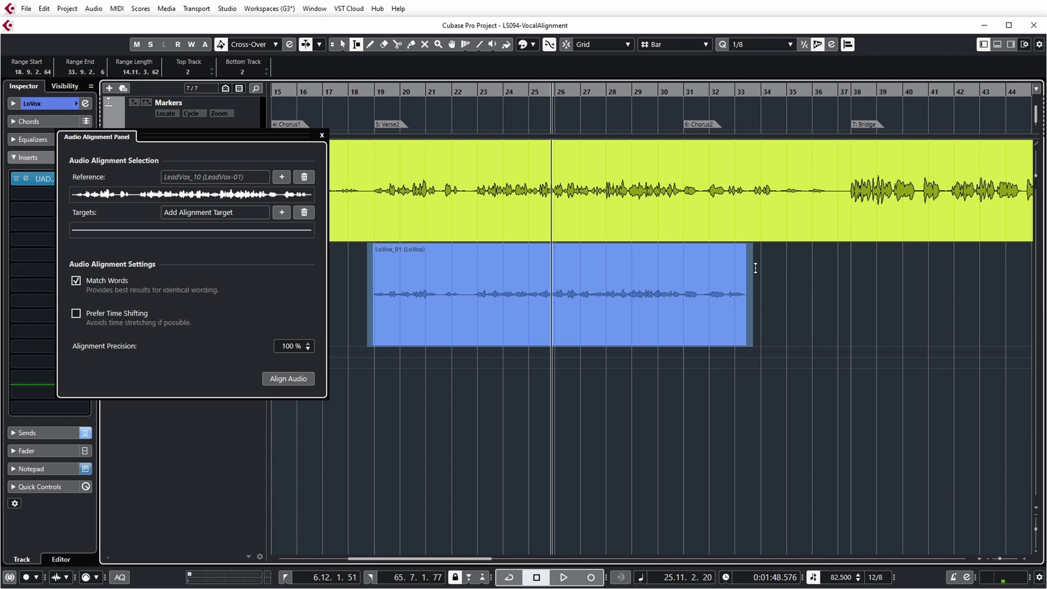
{"action": "left_click", "coordinate": [282, 213]}
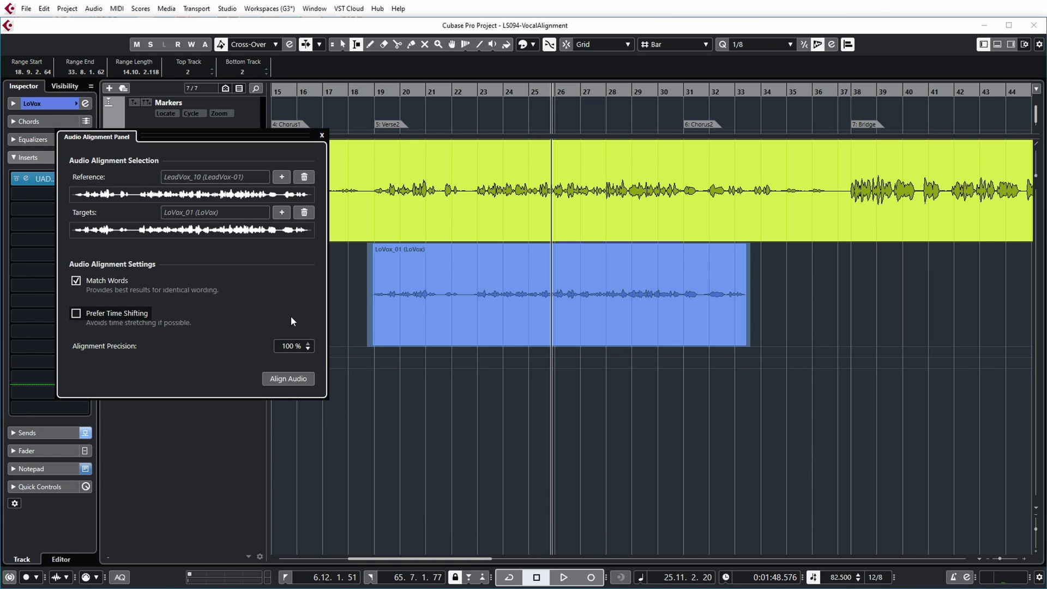
{"action": "left_click", "coordinate": [285, 380]}
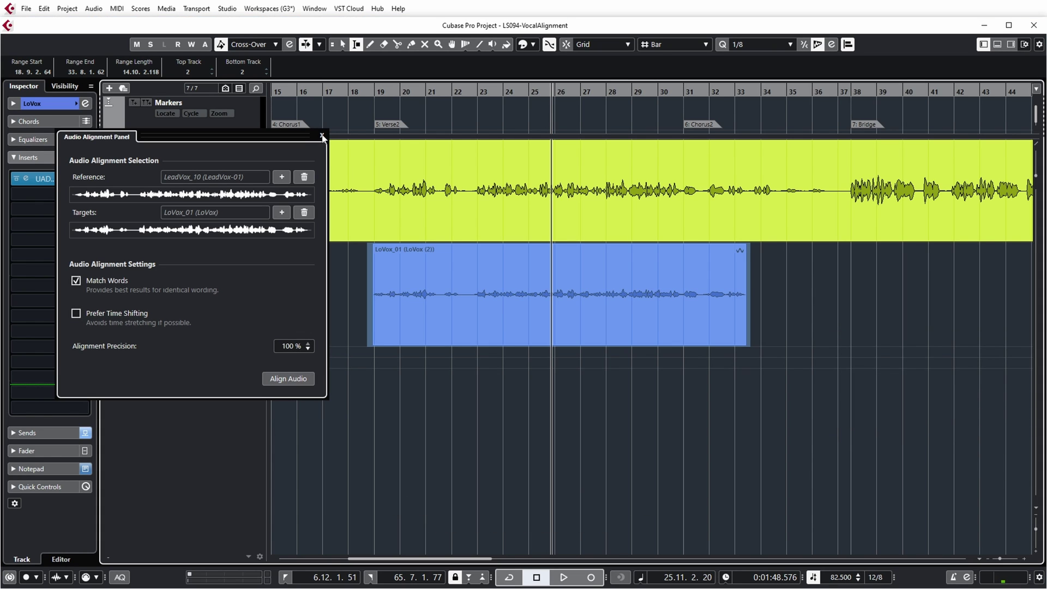
{"action": "left_click", "coordinate": [322, 136]}
Open the aligned LoVox event in the Sample Editor with the Object Selection tool active, and enlarge the editor window
{"action": "left_click", "coordinate": [343, 44]}
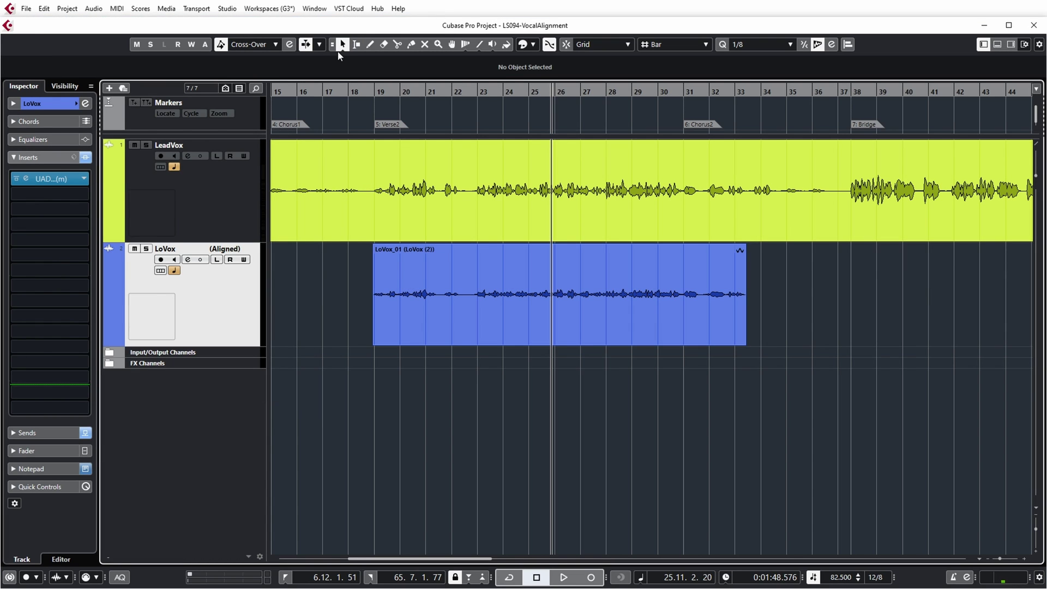
{"action": "left_click", "coordinate": [513, 327]}
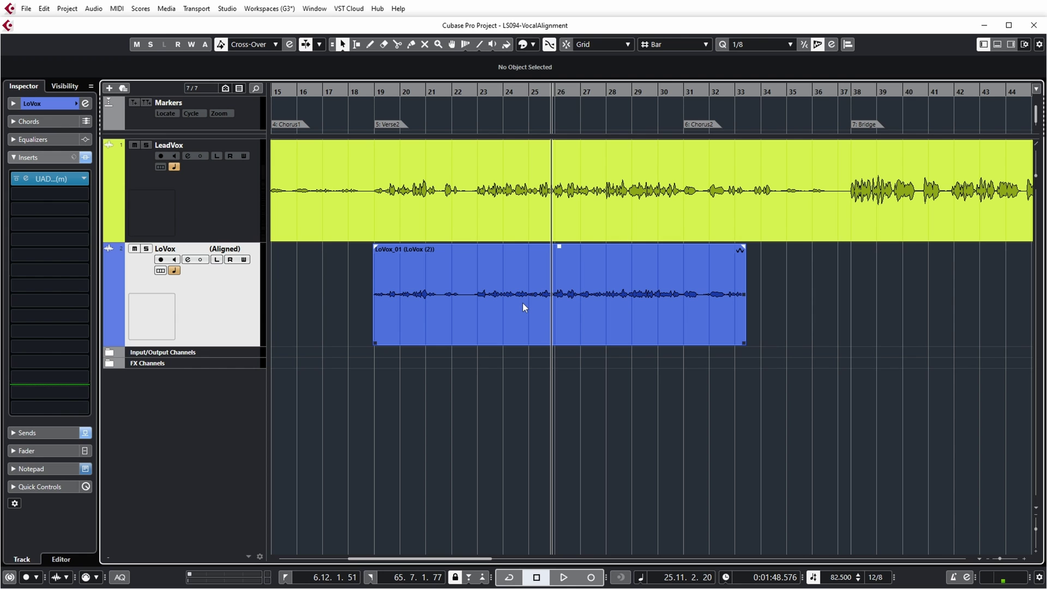
{"action": "double_click", "coordinate": [524, 307]}
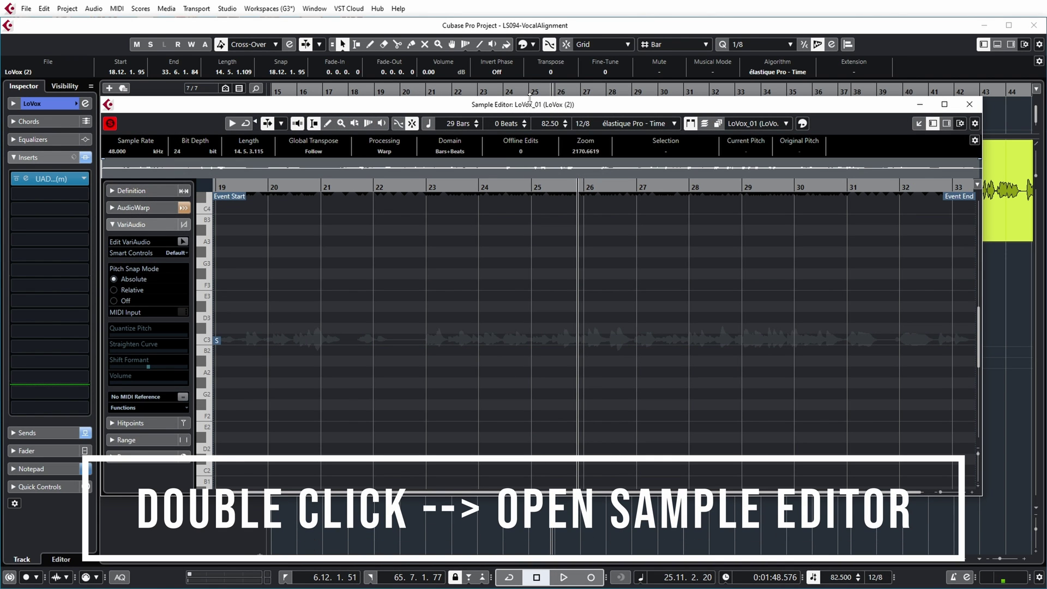
{"action": "left_click_drag", "start_coordinate": [535, 109], "coordinate": [489, 93]}
{"action": "left_click_drag", "start_coordinate": [936, 479], "coordinate": [1012, 544]}
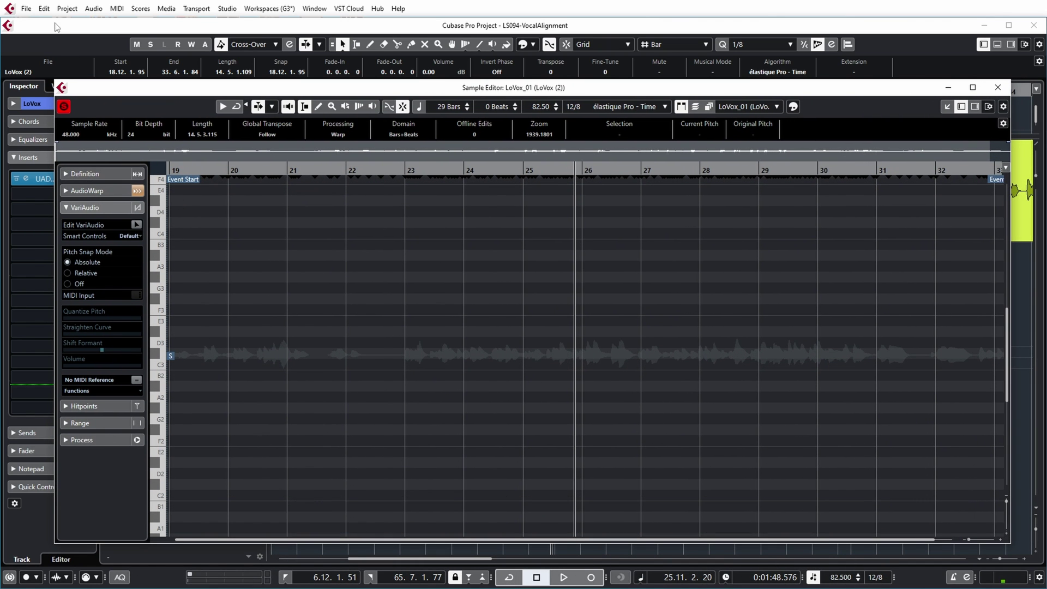
Examine the Editors preferences for how double-clicks and open-editor commands open editors, and leave the preferences without applying changes
{"action": "left_click", "coordinate": [45, 9]}
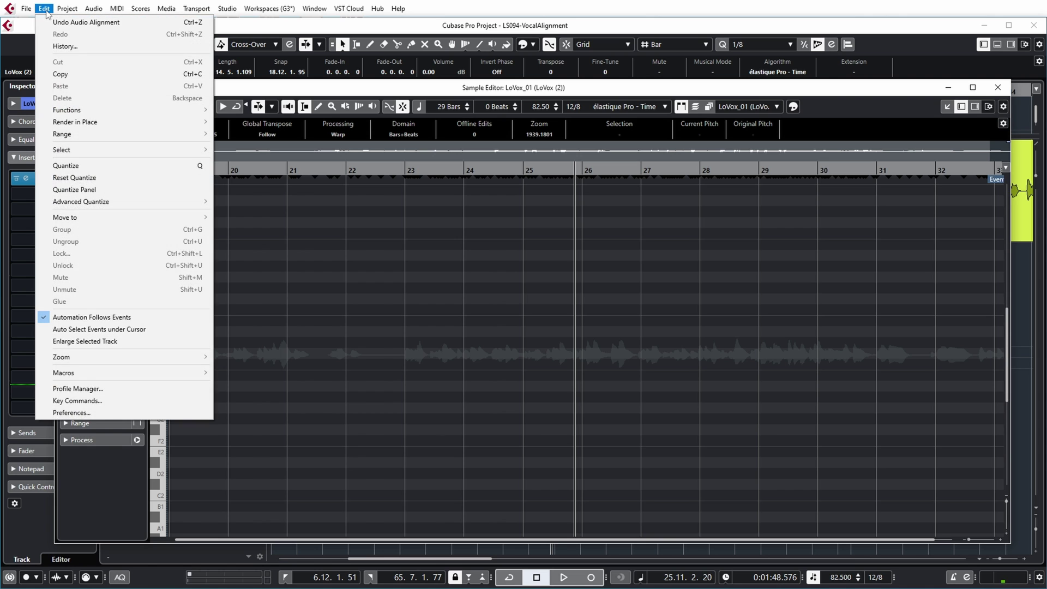
{"action": "left_click", "coordinate": [91, 414]}
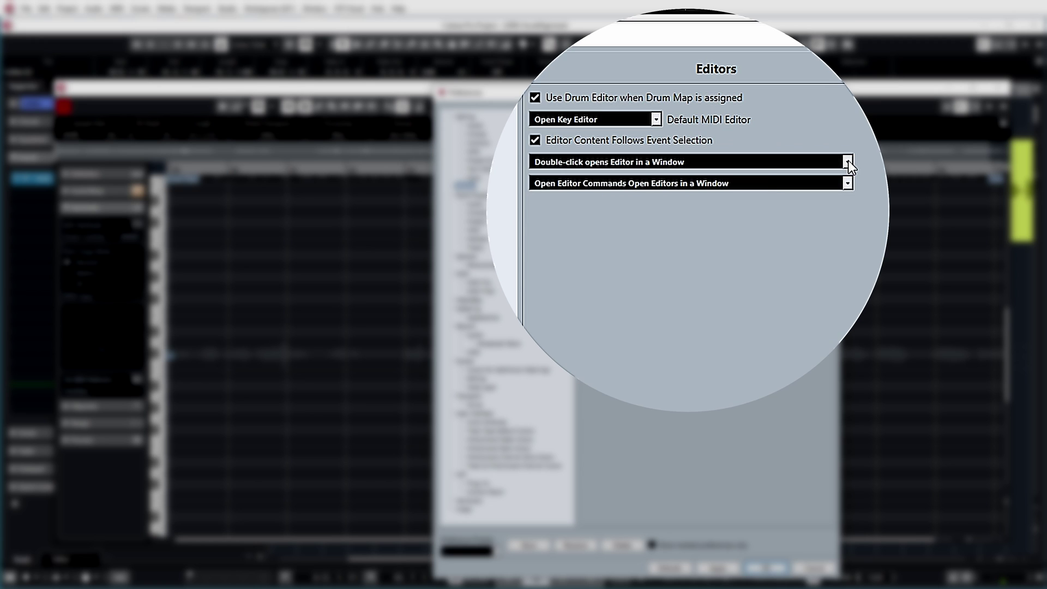
{"action": "left_click", "coordinate": [848, 162]}
{"action": "left_click", "coordinate": [849, 161]}
{"action": "left_click", "coordinate": [847, 182]}
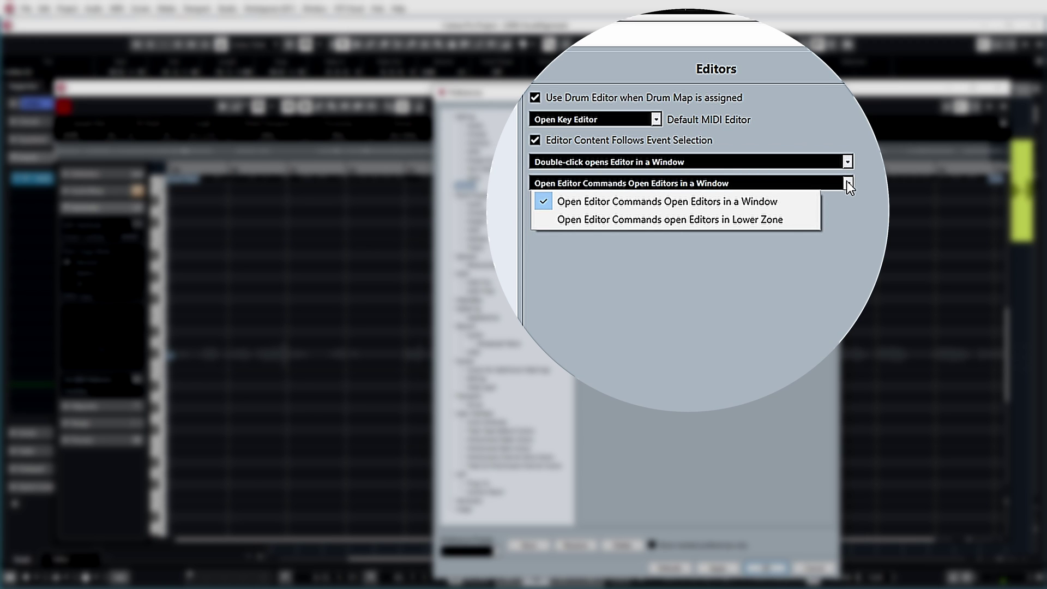
{"action": "left_click", "coordinate": [847, 181]}
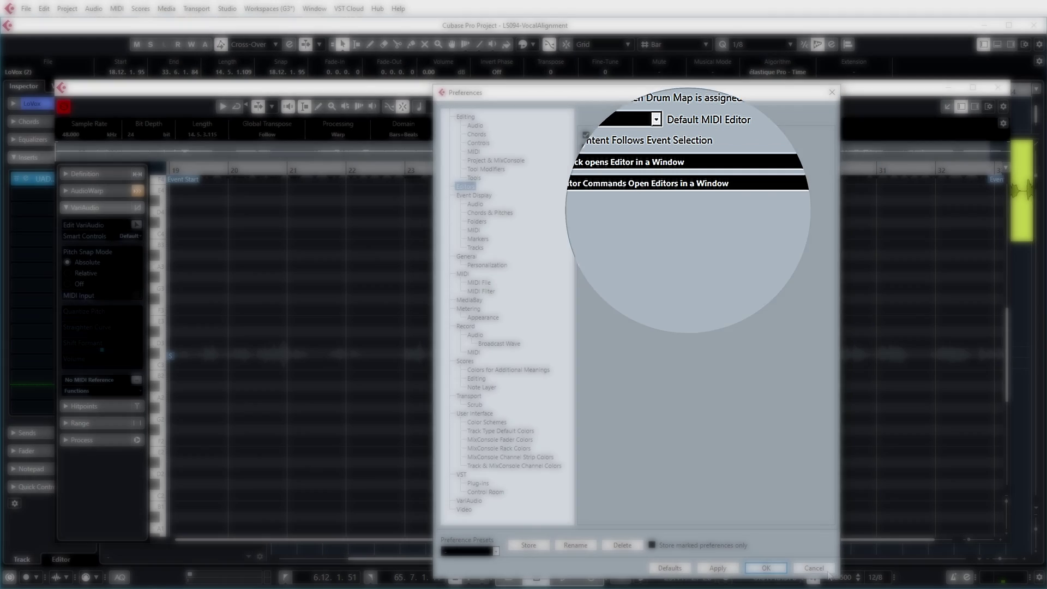
{"action": "left_click", "coordinate": [815, 568]}
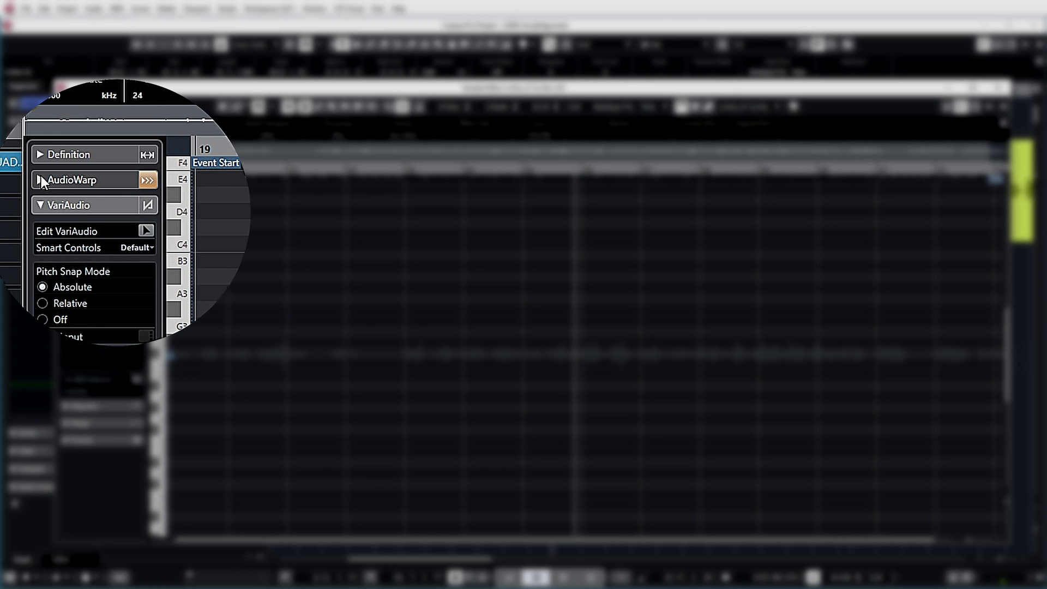
Examine the LoVox event's AudioWarp markers around bar 19 with Free Warp enabled, and close the Sample Editor
{"action": "left_click", "coordinate": [41, 176]}
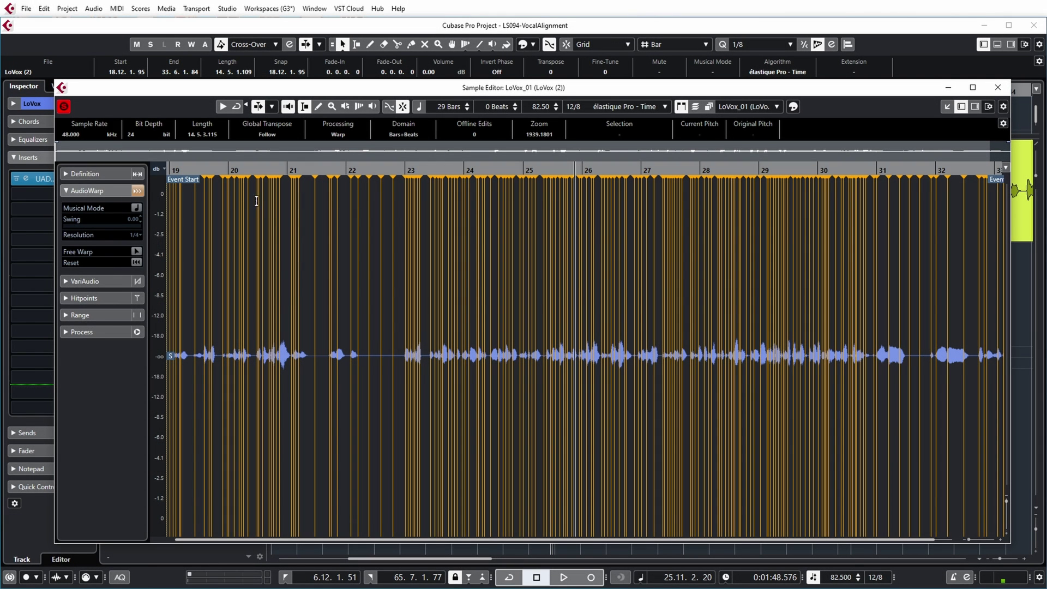
{"action": "left_click_drag", "start_coordinate": [182, 172], "coordinate": [251, 369]}
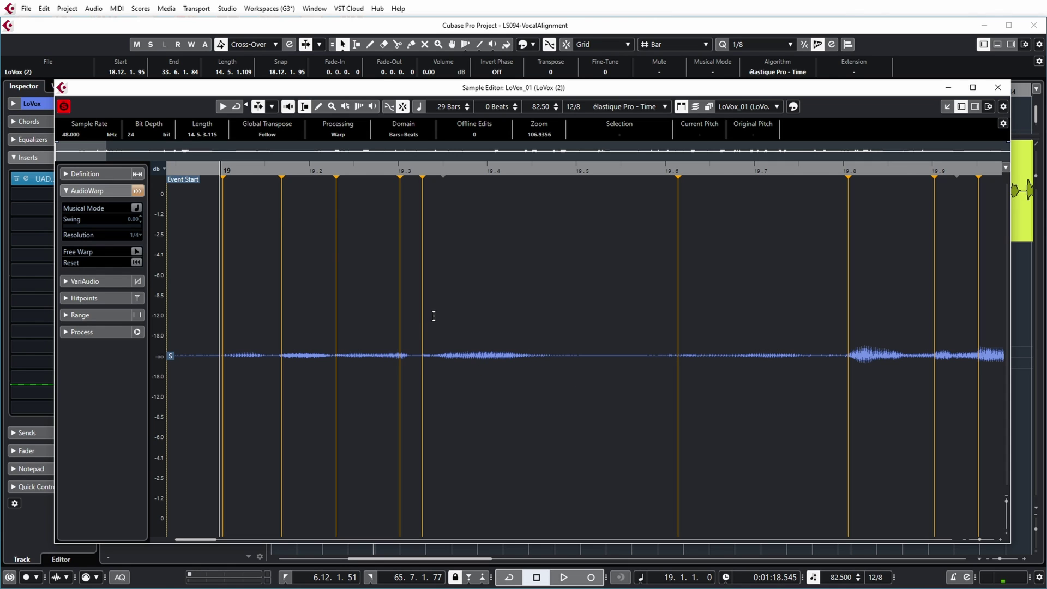
{"action": "left_click", "coordinate": [136, 252]}
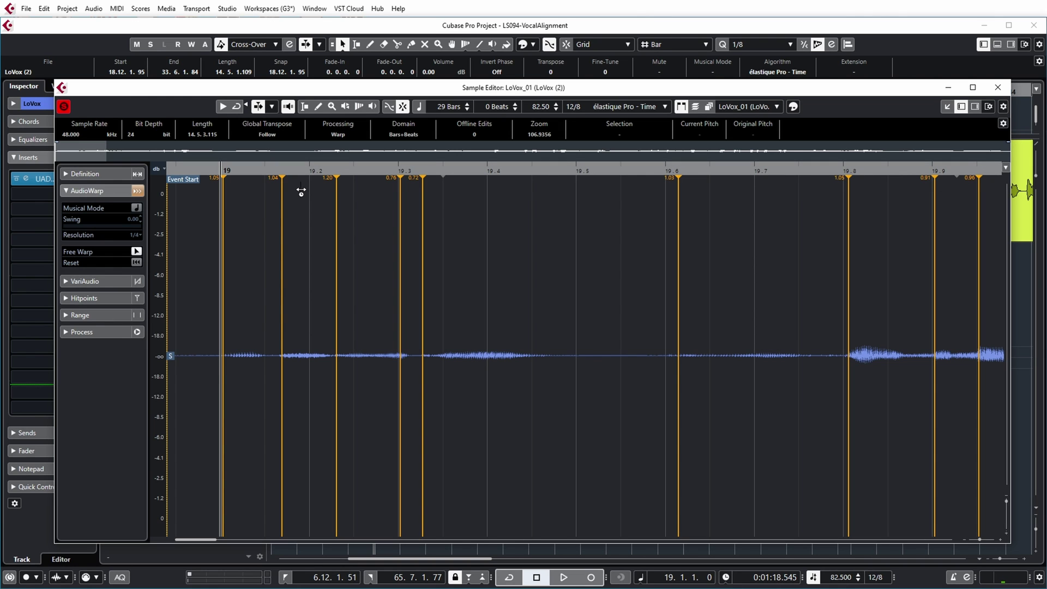
{"action": "left_click", "coordinate": [998, 88]}
Play back the aligned vocals and replay the passage just before bar 24 to check the timing
{"action": "key", "text": "space"}
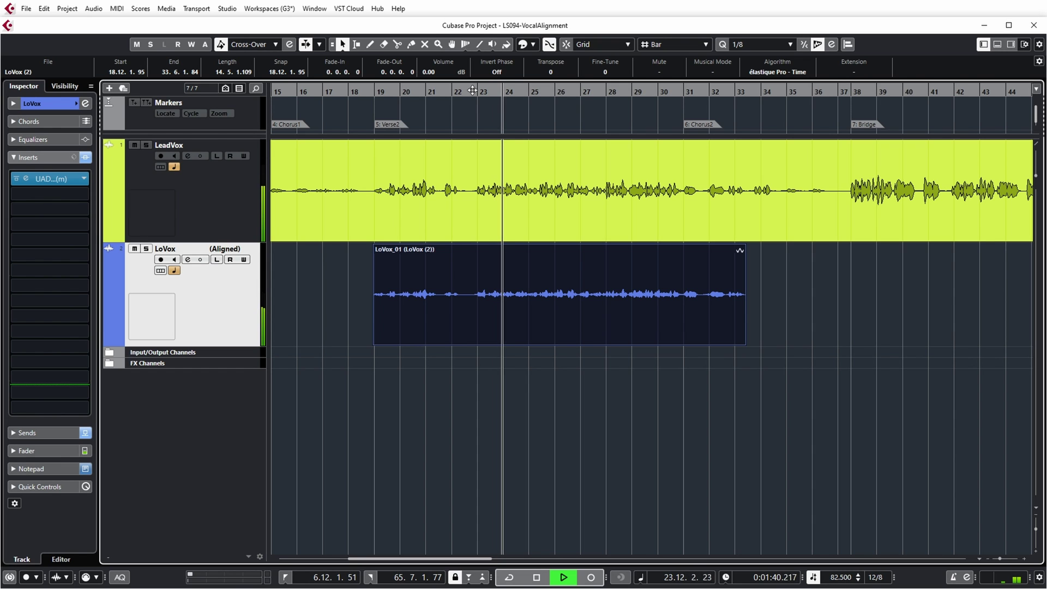
{"action": "key", "text": "space"}
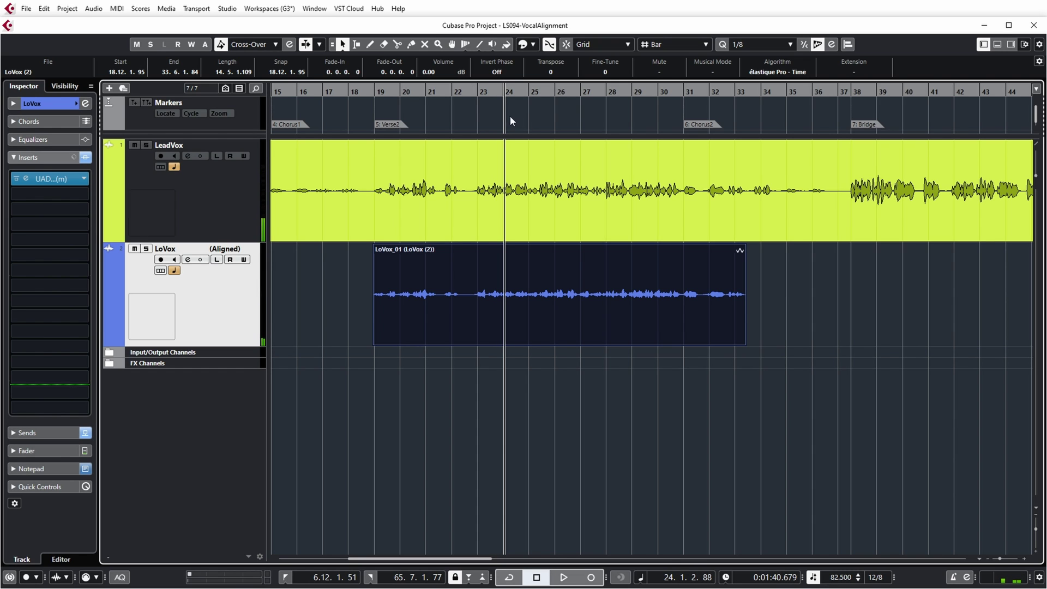
{"action": "scroll", "coordinate": [503, 109], "scroll_direction": "up", "scroll_amount": 10}
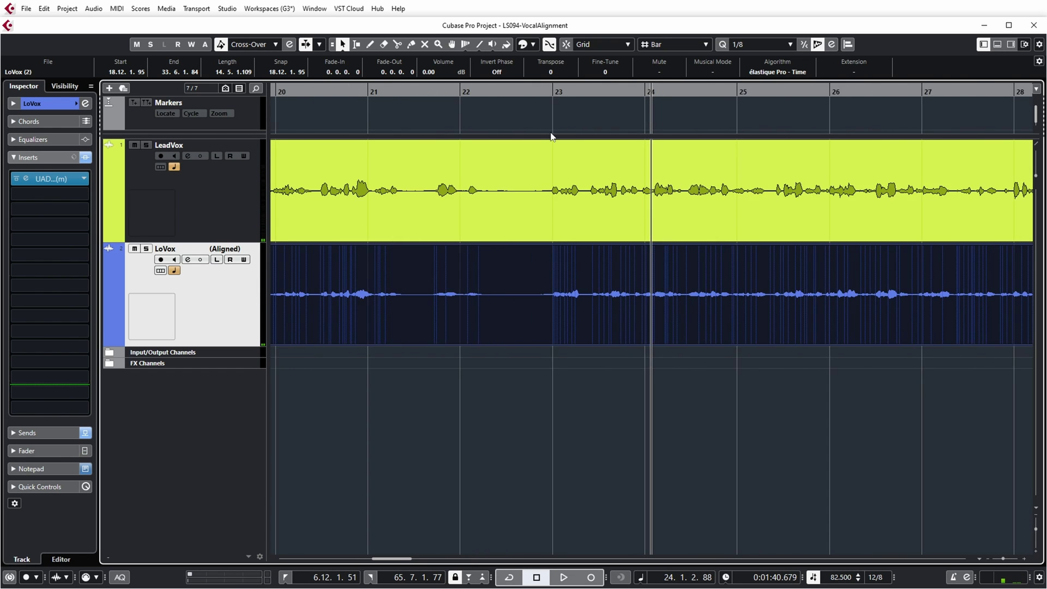
{"action": "left_click", "coordinate": [476, 89]}
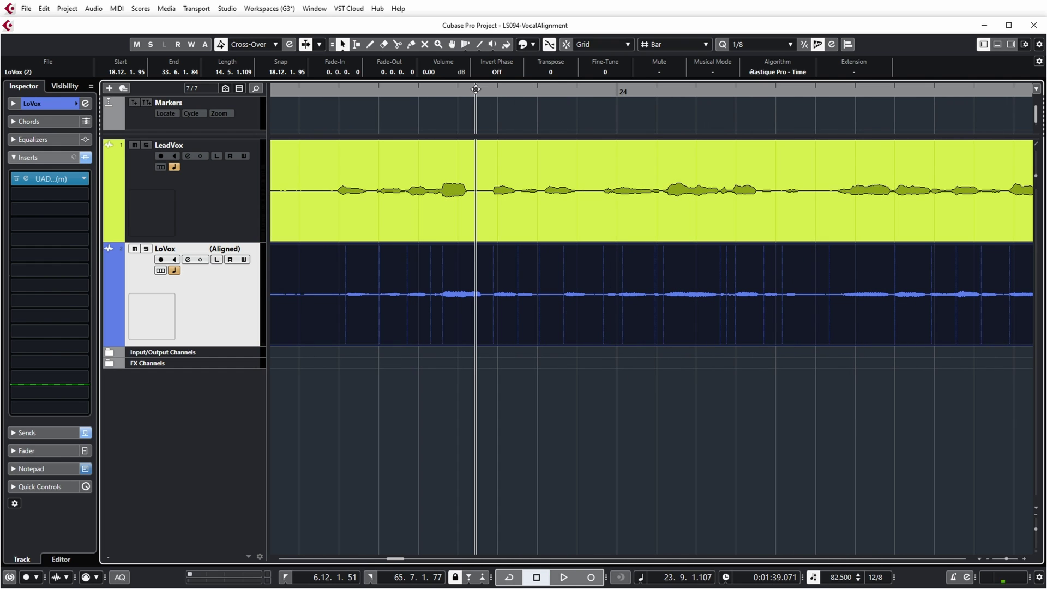
{"action": "key", "text": "space"}
{"action": "key", "text": "space"}
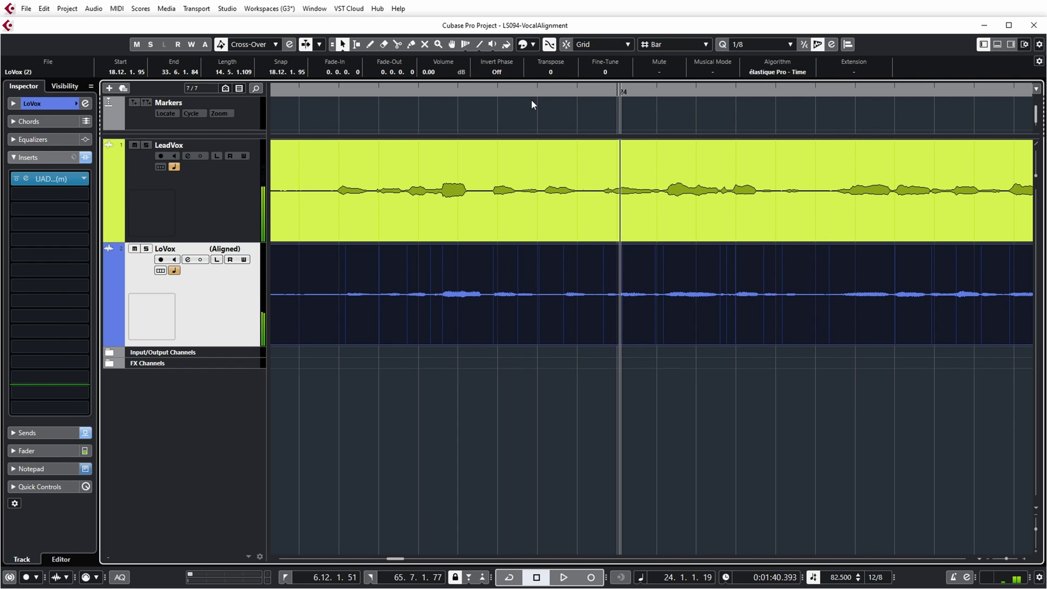
Open the LeadVox and LoVox events together in the Sample Editor and show all selected audio events overlaid
{"action": "left_click", "coordinate": [549, 91]}
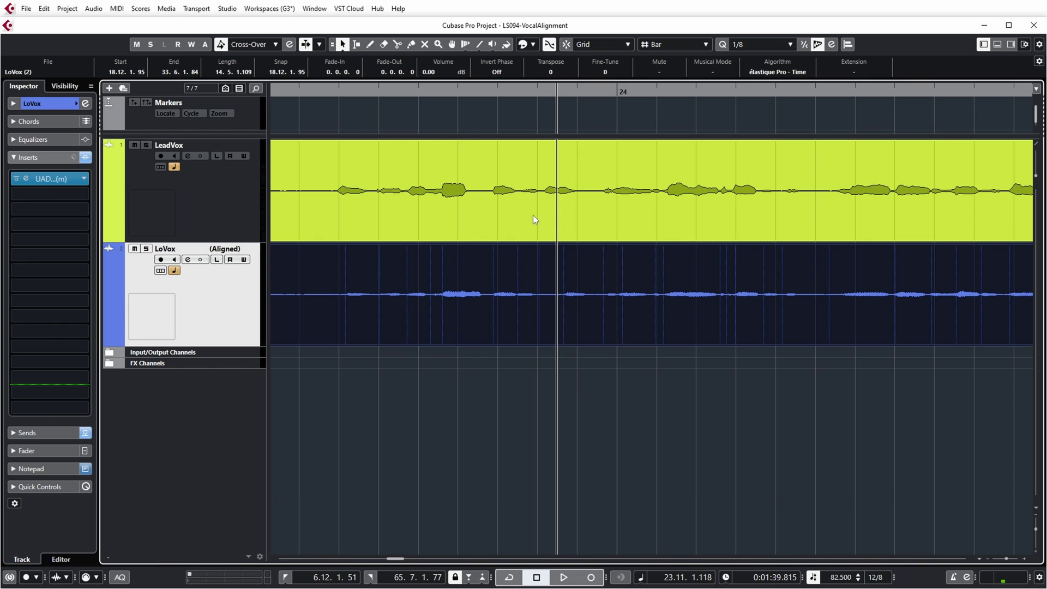
{"action": "left_click", "coordinate": [532, 215]}
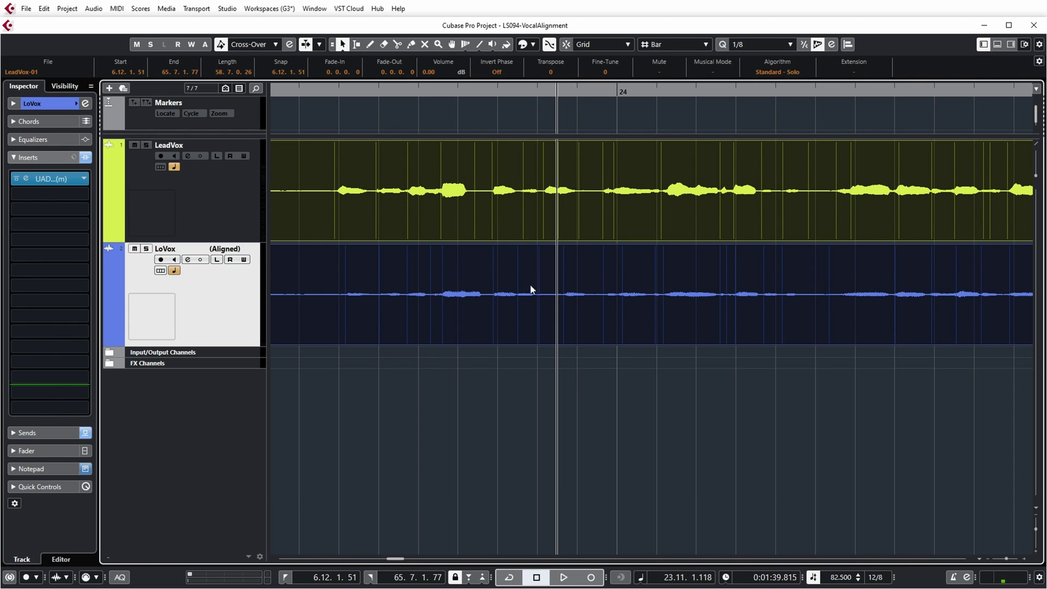
{"action": "double_click", "coordinate": [549, 211]}
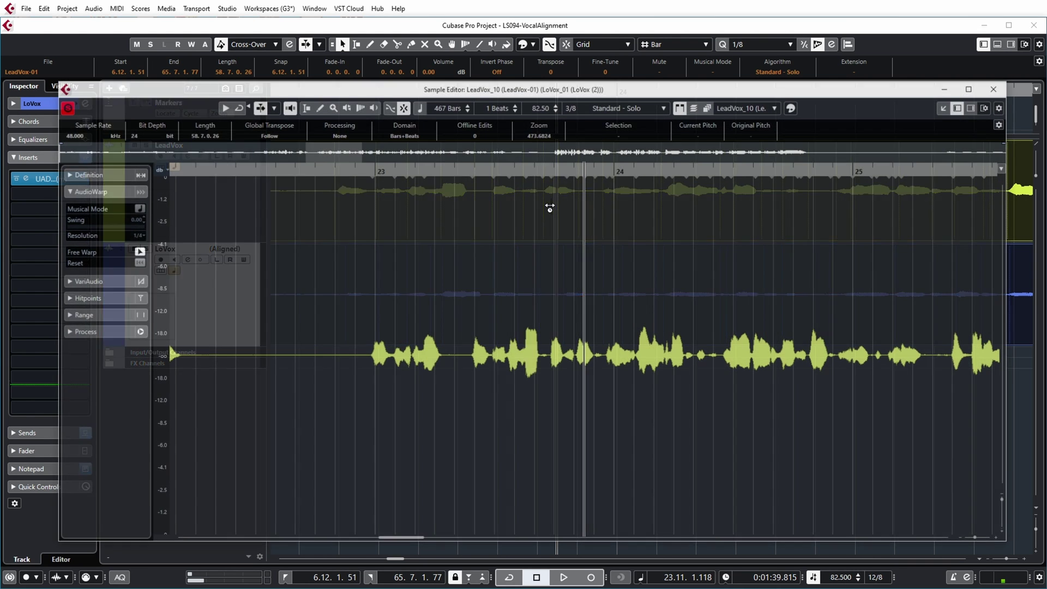
{"action": "mouse_move", "coordinate": [723, 91]}
{"action": "left_mouse_down"}
{"action": "mouse_move", "coordinate": [715, 61]}
{"action": "mouse_move", "coordinate": [718, 74]}
{"action": "left_mouse_up"}
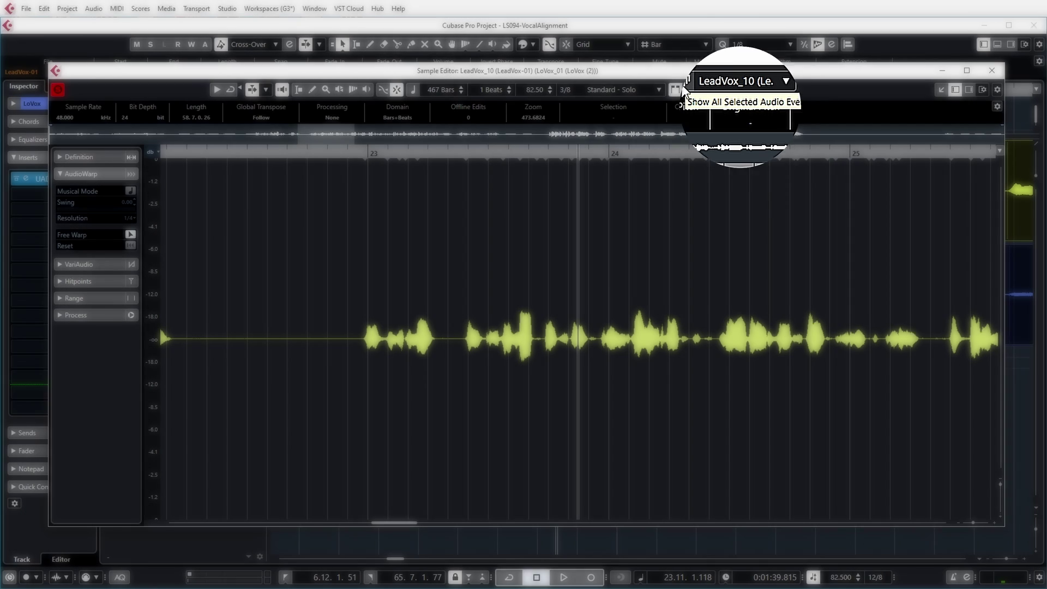
{"action": "left_click", "coordinate": [703, 90]}
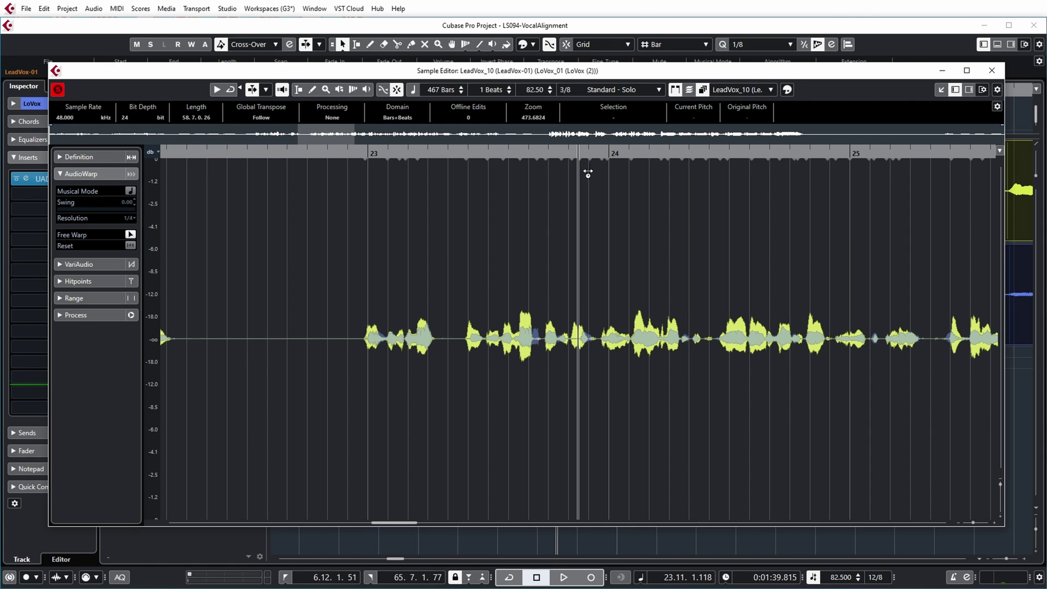
Play back the overlaid vocals from 23.11 to check where LoVox still drifts from LeadVox
{"action": "key", "text": "h"}
{"action": "key", "text": "h"}
{"action": "key", "text": "h"}
{"action": "key", "text": "h"}
{"action": "key", "text": "h"}
{"action": "key", "text": "h"}
{"action": "key", "text": "h"}
{"action": "key", "text": "h"}
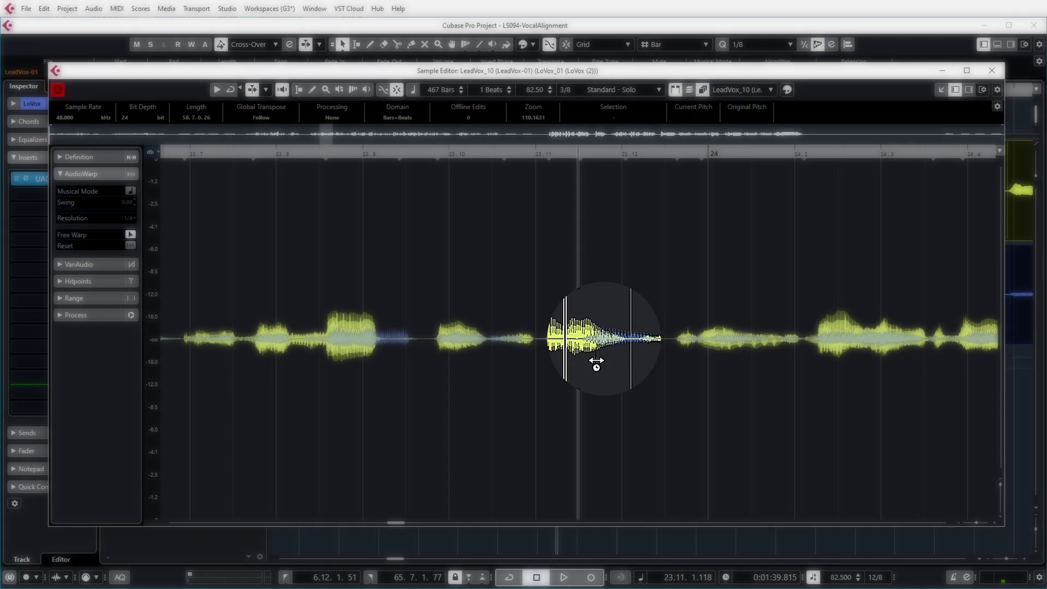
{"action": "left_click", "coordinate": [514, 179], "text": "alt+shift"}
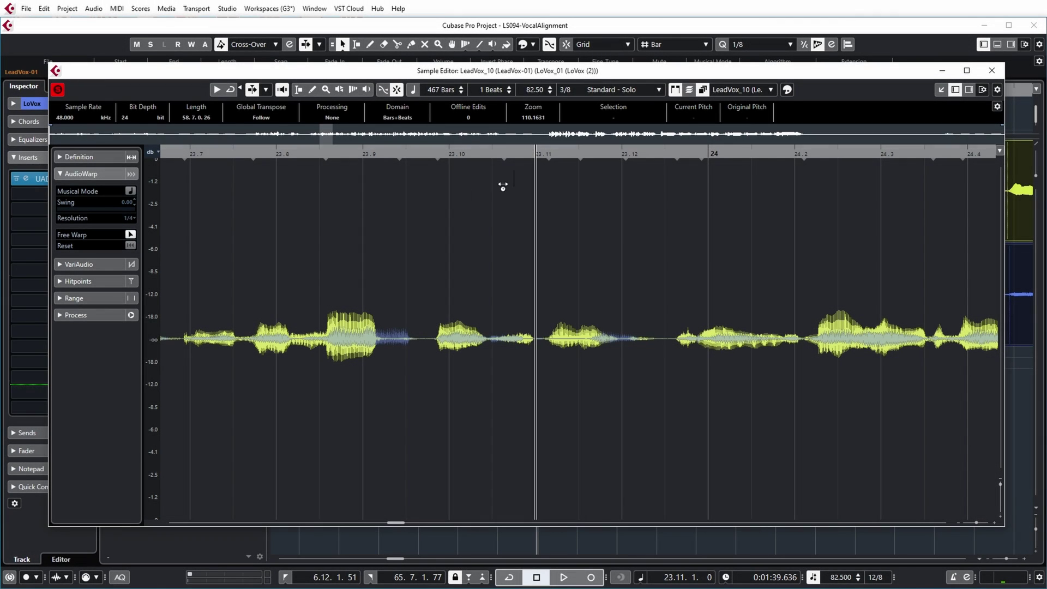
{"action": "key", "text": "space"}
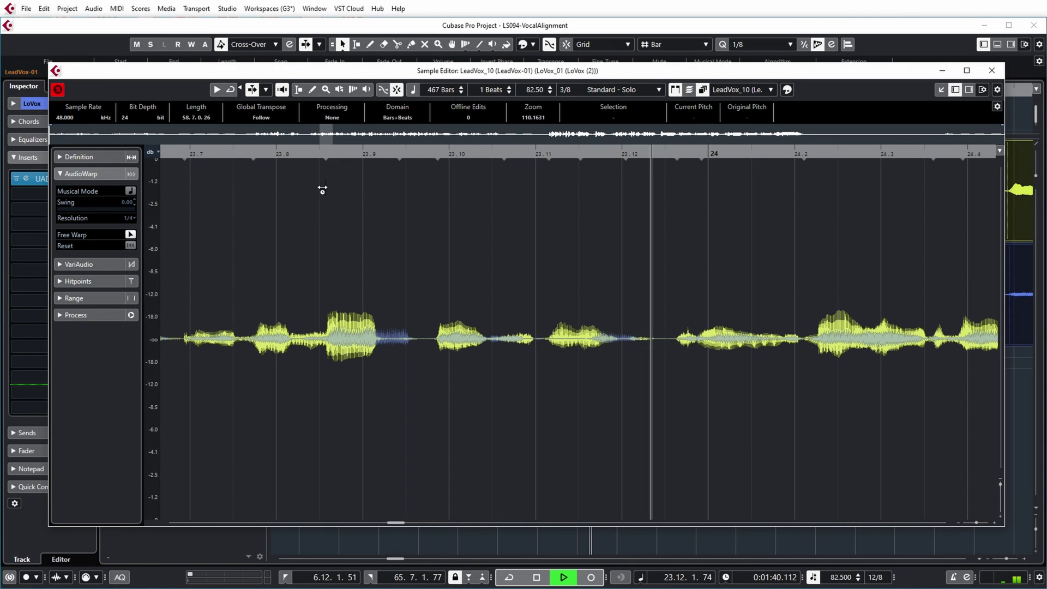
{"action": "key", "text": "space"}
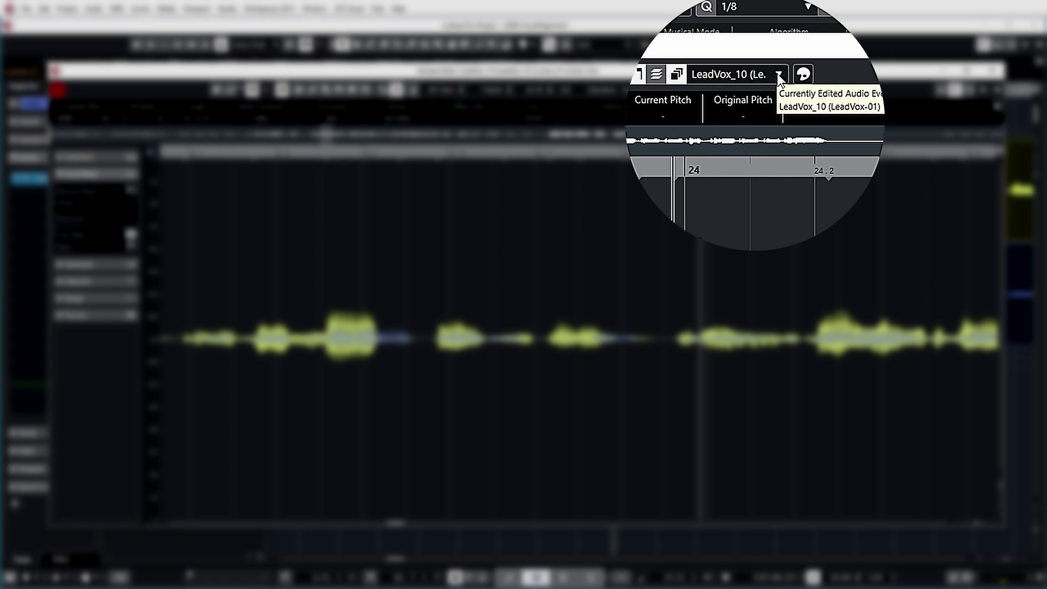
Switch the currently edited audio event to LoVox_01 (LoVox (2)) to reach its warp markers
{"action": "left_click", "coordinate": [771, 90]}
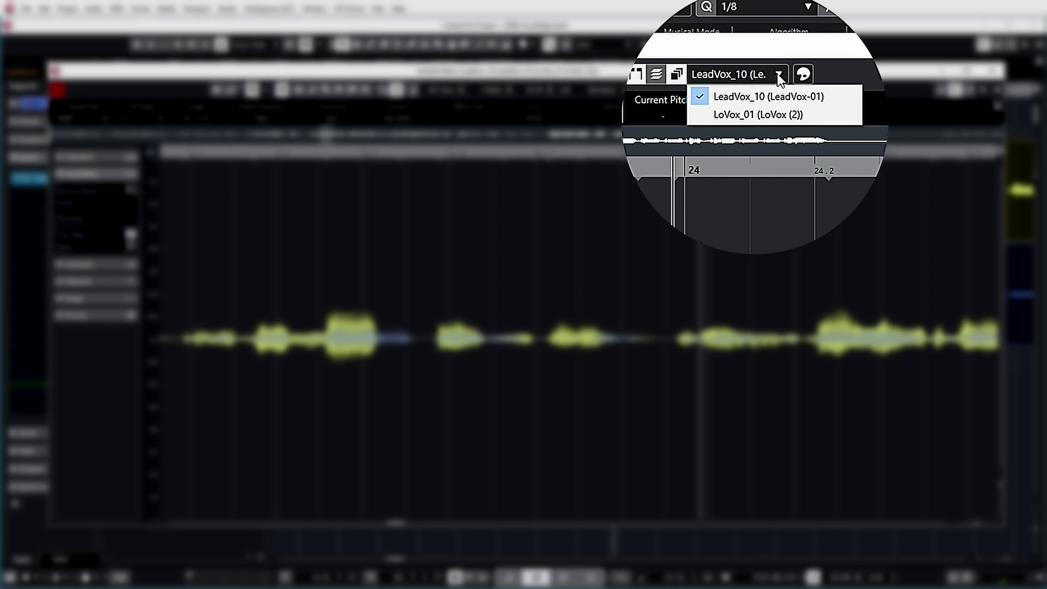
{"action": "left_click", "coordinate": [749, 115]}
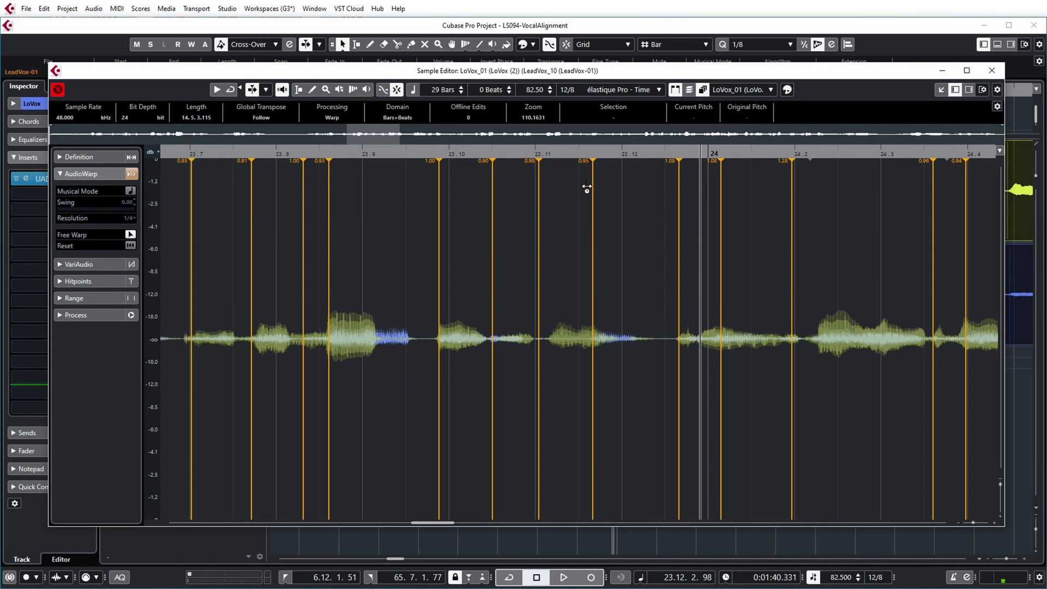
Try moving only the LoVox warp marker between 23.11 and 23.12 earlier, to just after 23.11, and undo the move
{"action": "mouse_move", "coordinate": [596, 331]}
{"action": "left_mouse_down"}
{"action": "mouse_move", "coordinate": [587, 367]}
{"action": "mouse_move", "coordinate": [594, 301]}
{"action": "mouse_move", "coordinate": [548, 297]}
{"action": "left_mouse_up"}
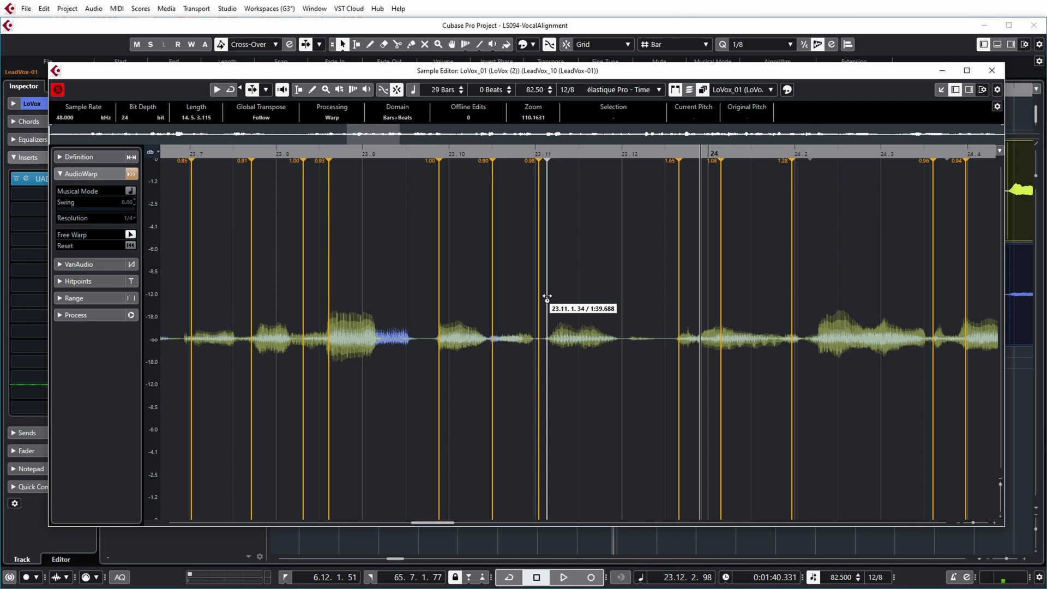
{"action": "left_click_drag", "start_coordinate": [547, 297], "coordinate": [551, 310]}
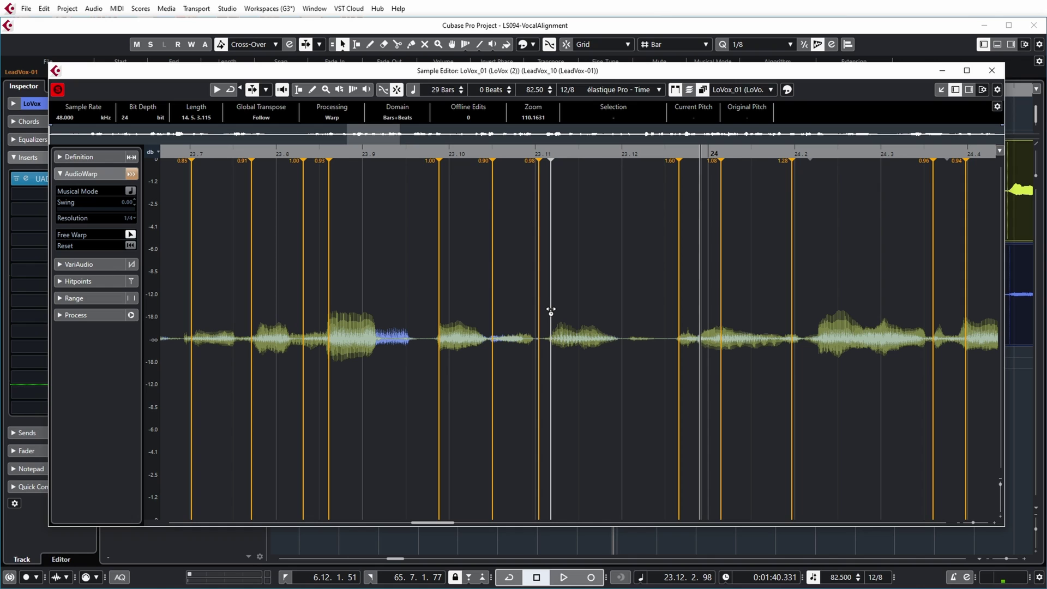
{"action": "key", "text": "ctrl+z"}
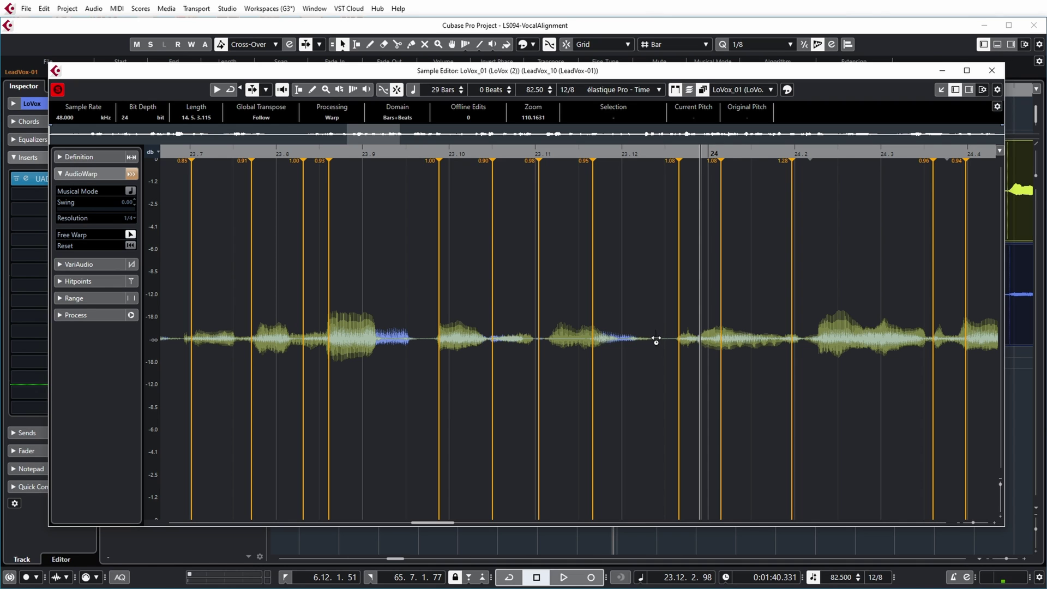
Warp LoVox's late syllable onto LeadVox, with its start marker just after 23.11 and an added end marker at 23.12.1.0
{"action": "left_click_drag", "start_coordinate": [656, 339], "coordinate": [549, 347]}
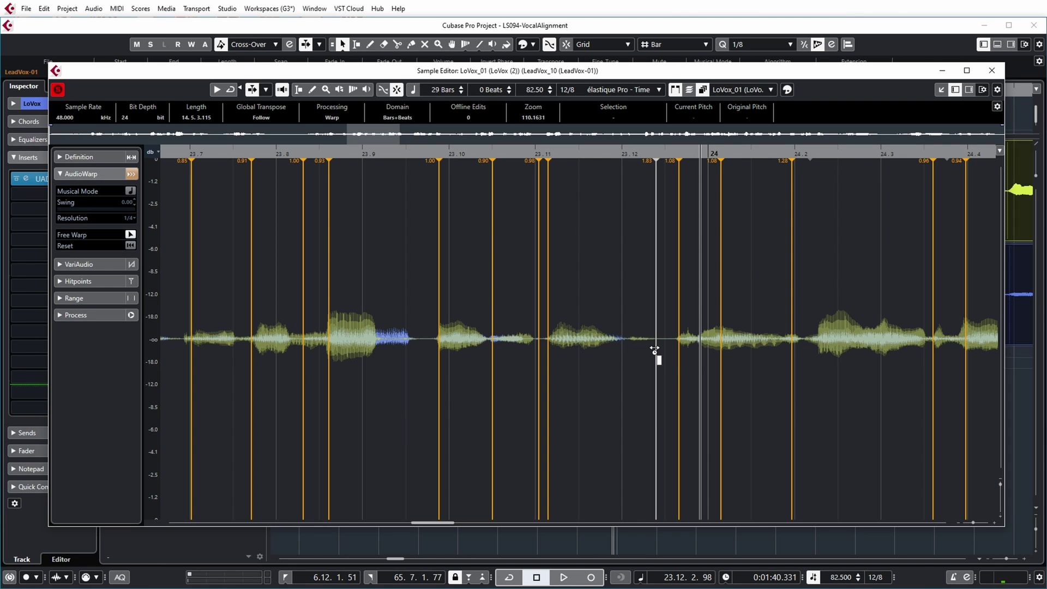
{"action": "left_click_drag", "start_coordinate": [655, 352], "coordinate": [618, 349]}
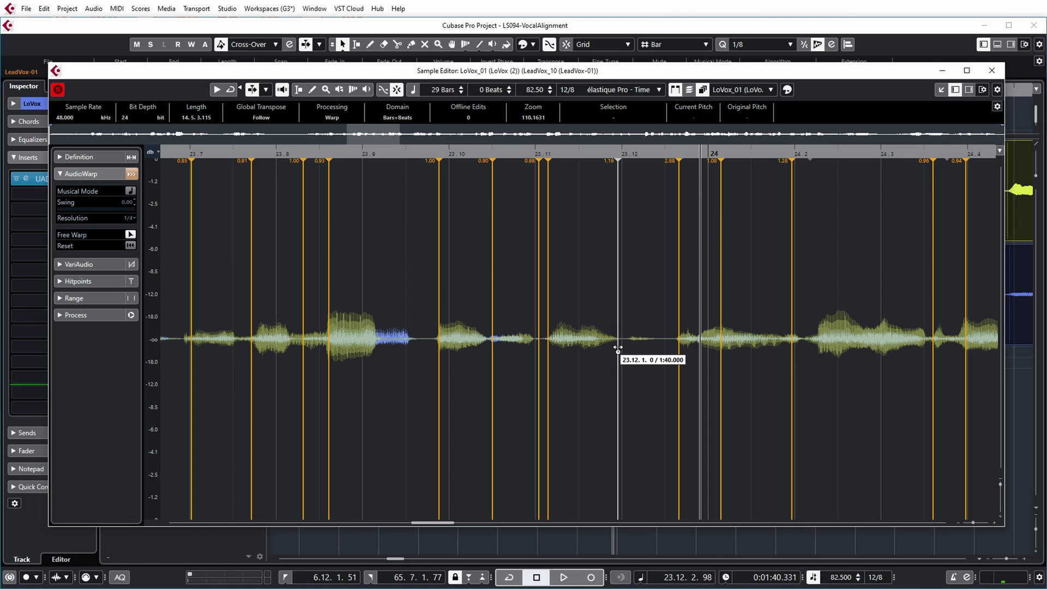
{"action": "left_click", "coordinate": [618, 349]}
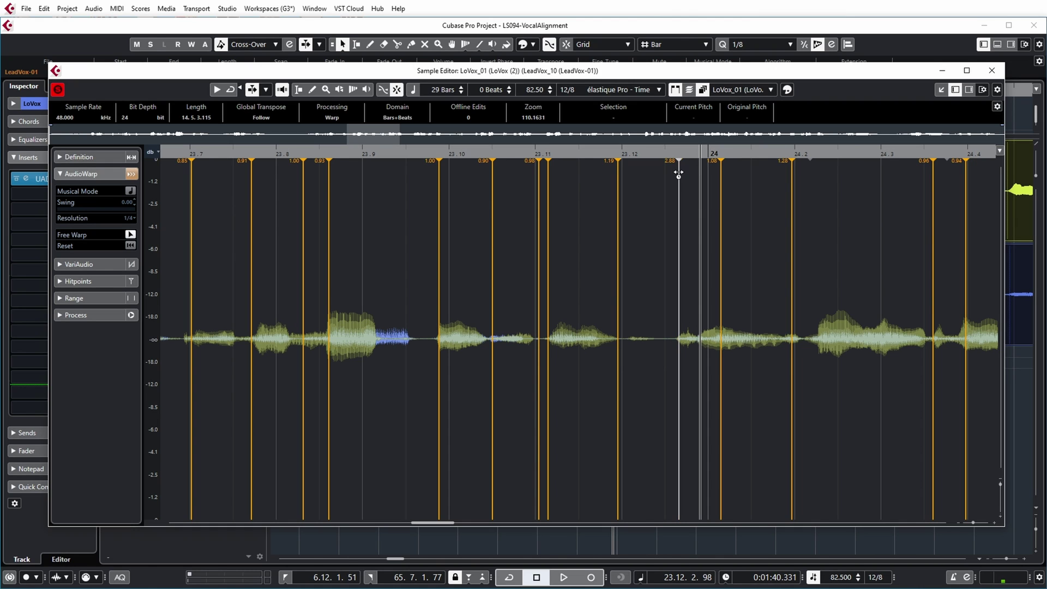
{"action": "left_click", "coordinate": [539, 314]}
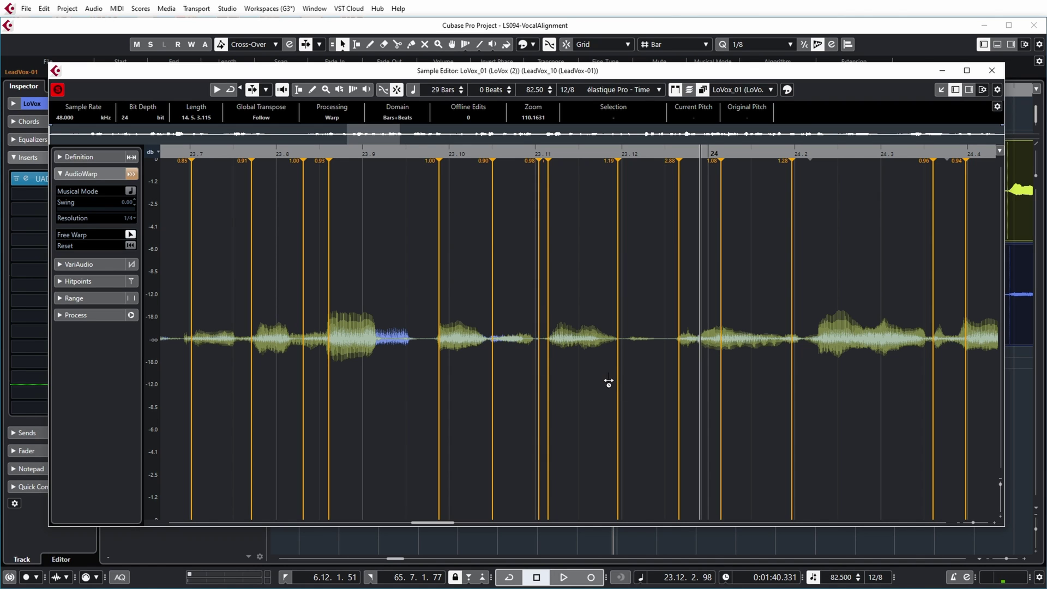
Play back the corrected passage from 23.9 and again from 23.11 to check the timing, and close the Sample Editor
{"action": "left_click", "coordinate": [371, 154]}
{"action": "key", "text": "space"}
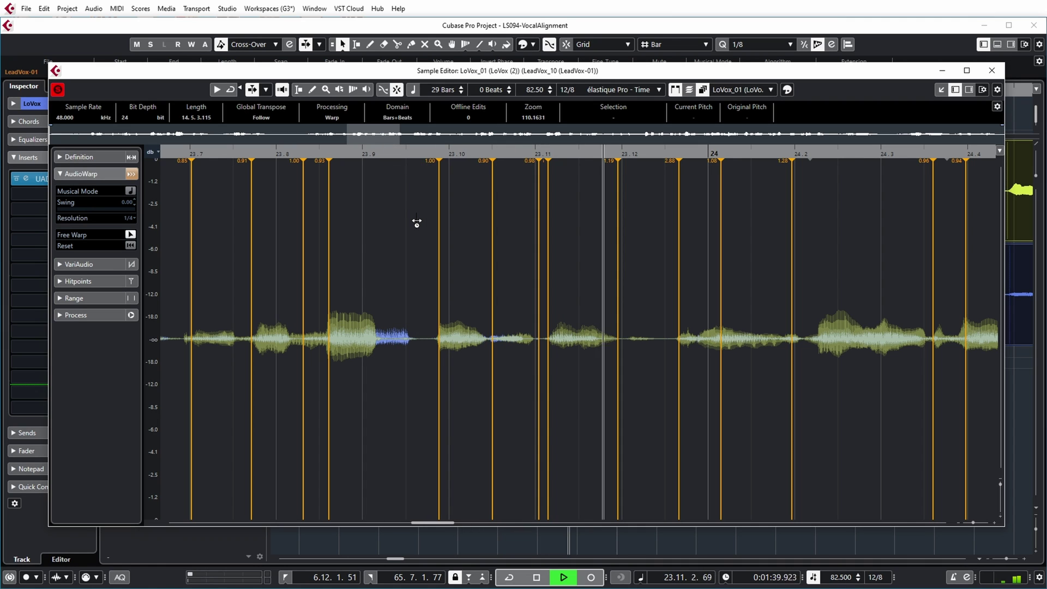
{"action": "key", "text": "space"}
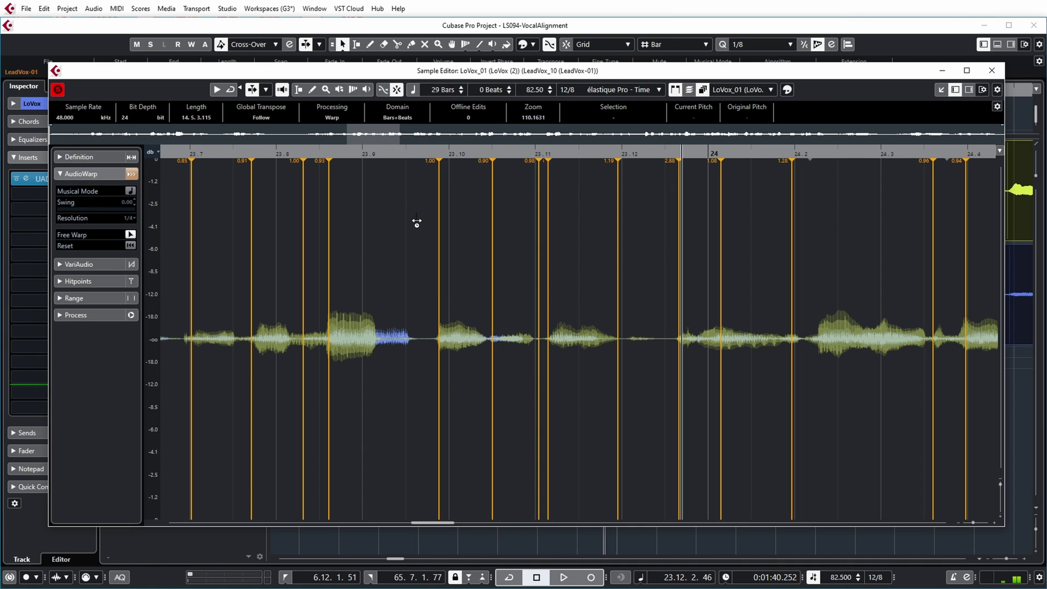
{"action": "left_click", "coordinate": [535, 154]}
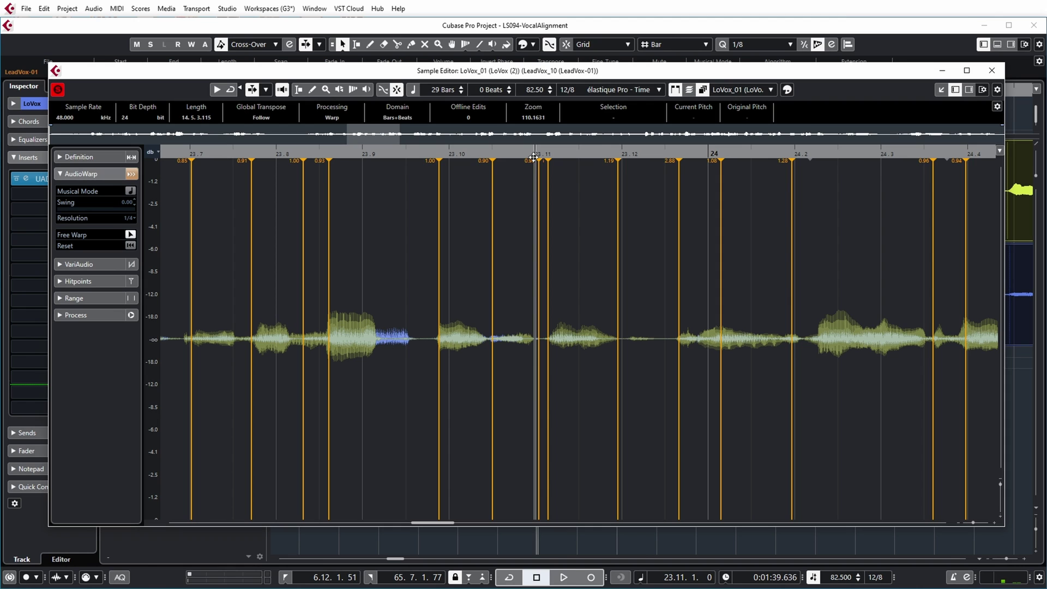
{"action": "key", "text": "space"}
{"action": "key", "text": "space"}
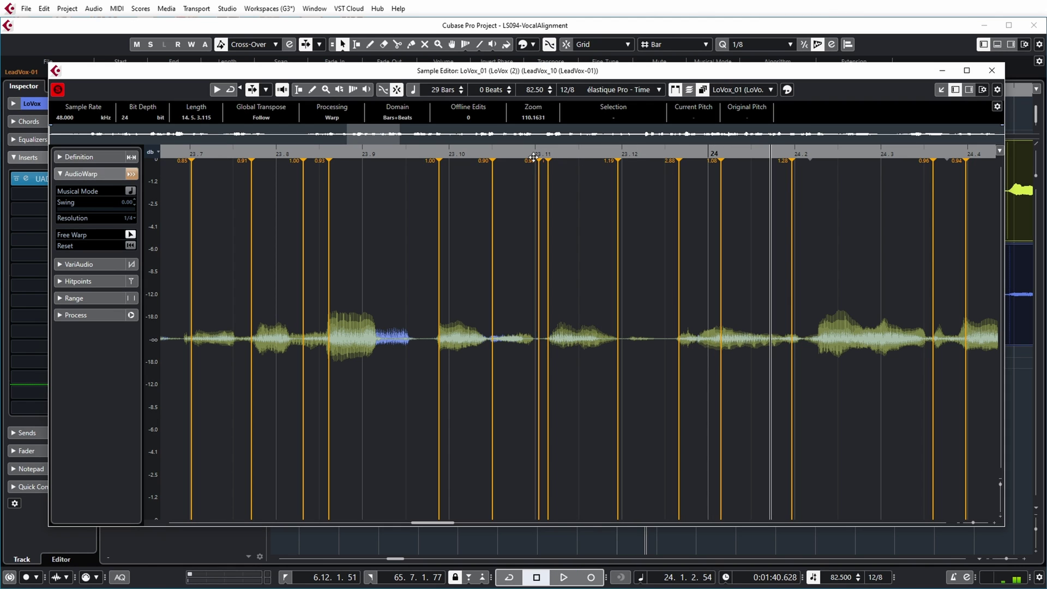
{"action": "left_click", "coordinate": [991, 71]}
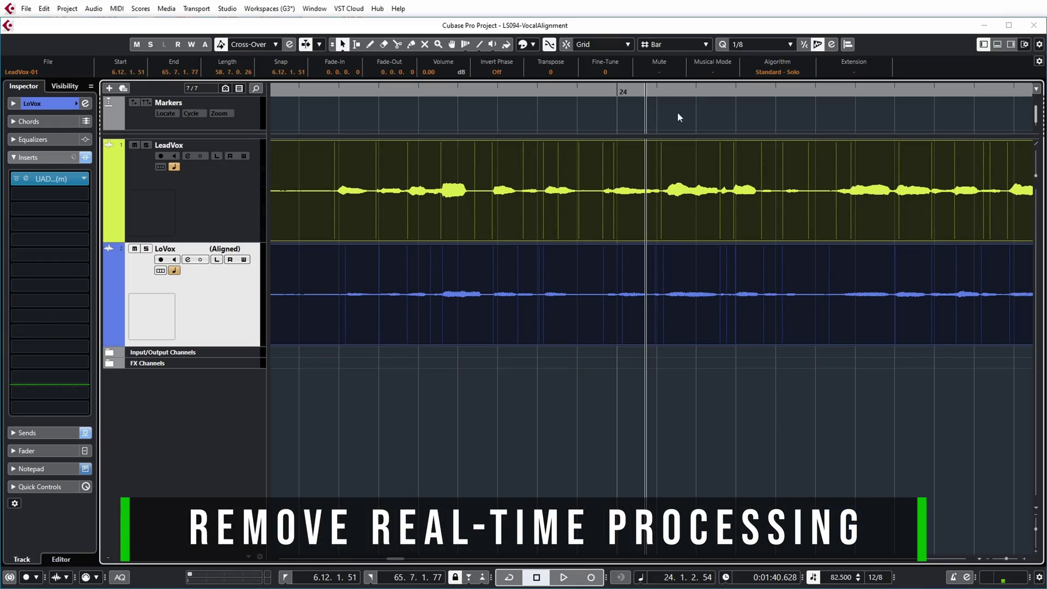
Select only the LoVox event and flatten its realtime processing, choosing a different algorithm preset from Realtime
{"action": "left_click", "coordinate": [526, 374]}
{"action": "key", "text": "h"}
{"action": "key", "text": "h"}
{"action": "key", "text": "h"}
{"action": "left_click", "coordinate": [665, 285]}
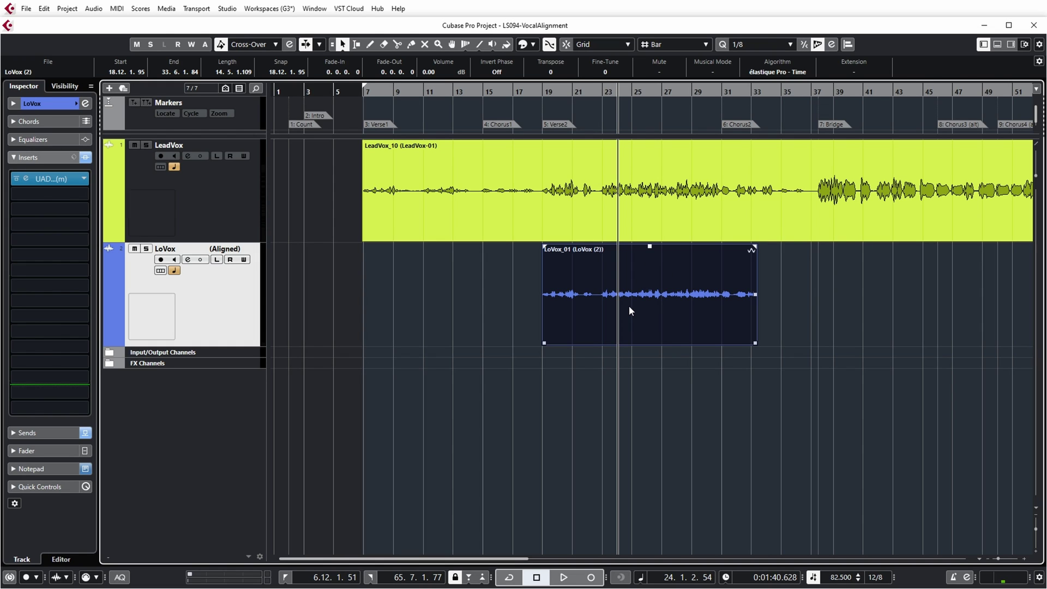
{"action": "left_click", "coordinate": [93, 9]}
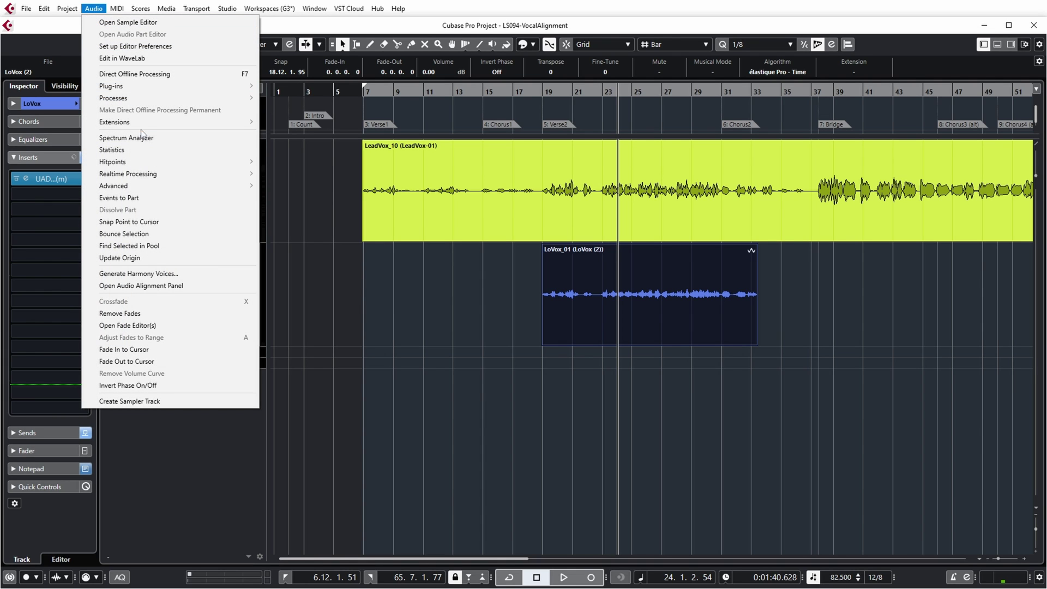
{"action": "mouse_move", "coordinate": [147, 175]}
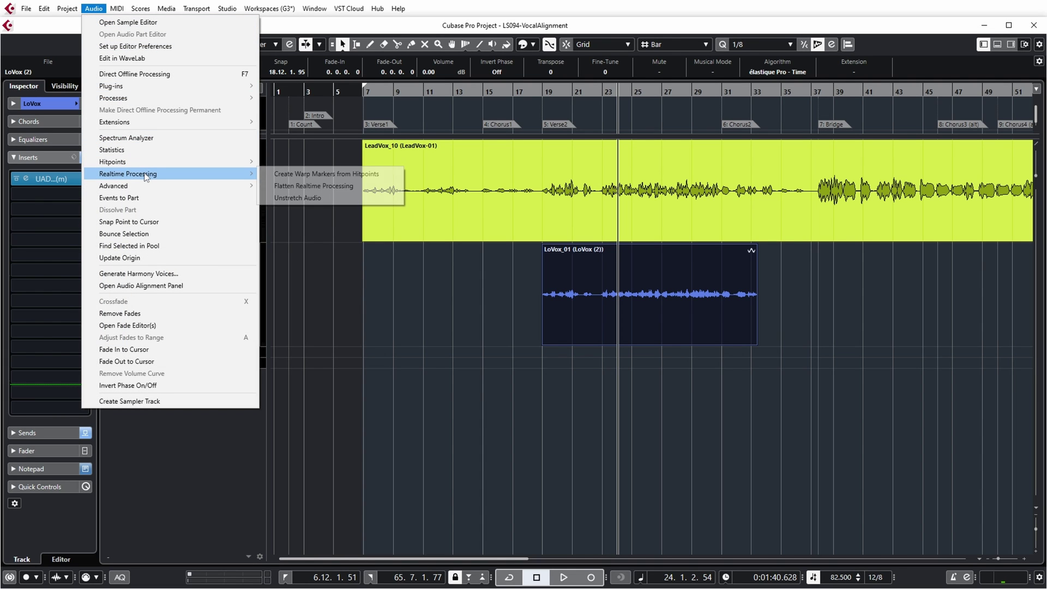
{"action": "left_click", "coordinate": [319, 188]}
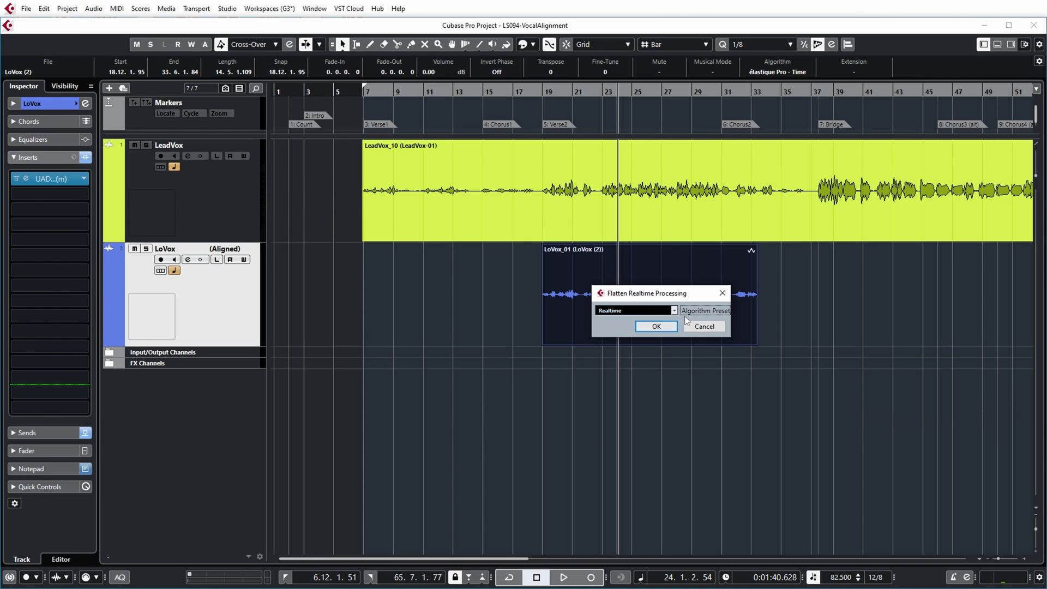
{"action": "left_click", "coordinate": [673, 311]}
{"action": "left_click", "coordinate": [662, 363]}
{"action": "left_click", "coordinate": [656, 326]}
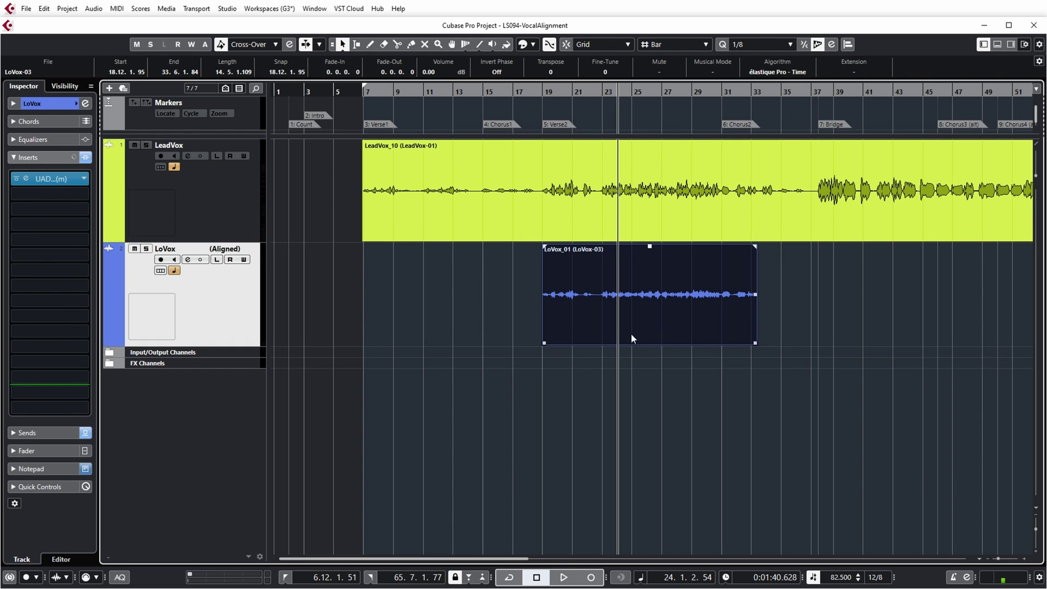
Locate the Bounce Selection command for the LoVox event without applying it, and deselect the event
{"action": "left_click_drag", "start_coordinate": [525, 269], "coordinate": [796, 310]}
{"action": "left_click", "coordinate": [90, 8]}
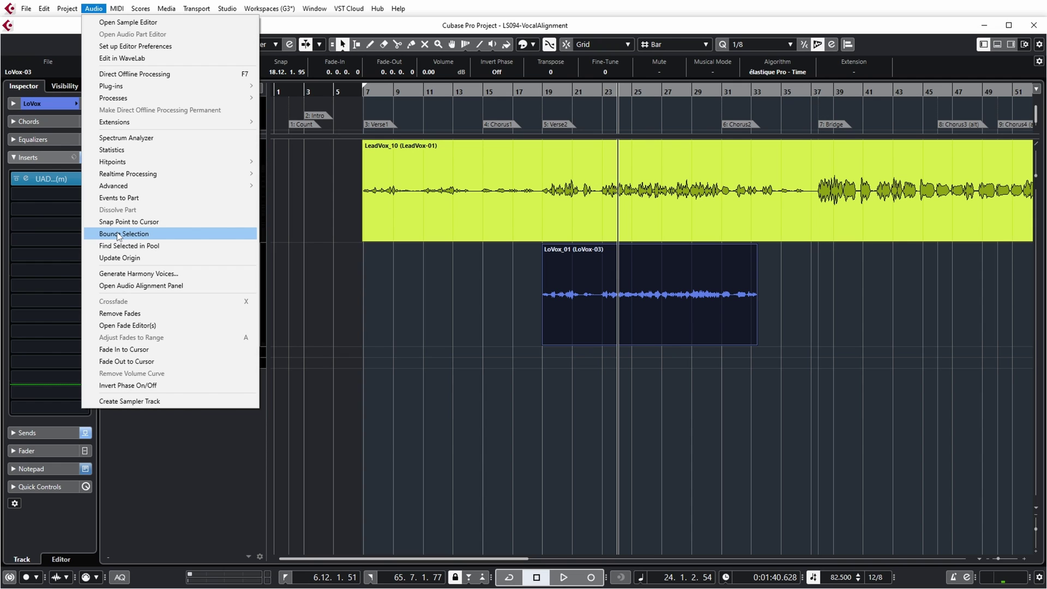
{"action": "left_click", "coordinate": [464, 295]}
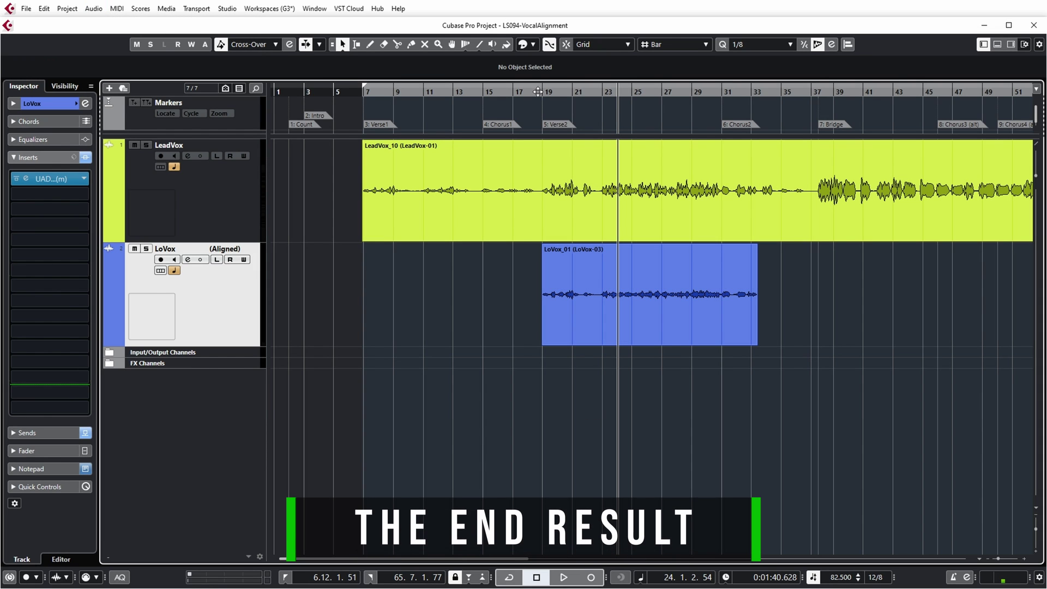
Switch the LoVox track to its Comped version and play from just before bar 19 to hear the unaligned vocals
{"action": "left_click", "coordinate": [538, 90]}
{"action": "left_click", "coordinate": [246, 250]}
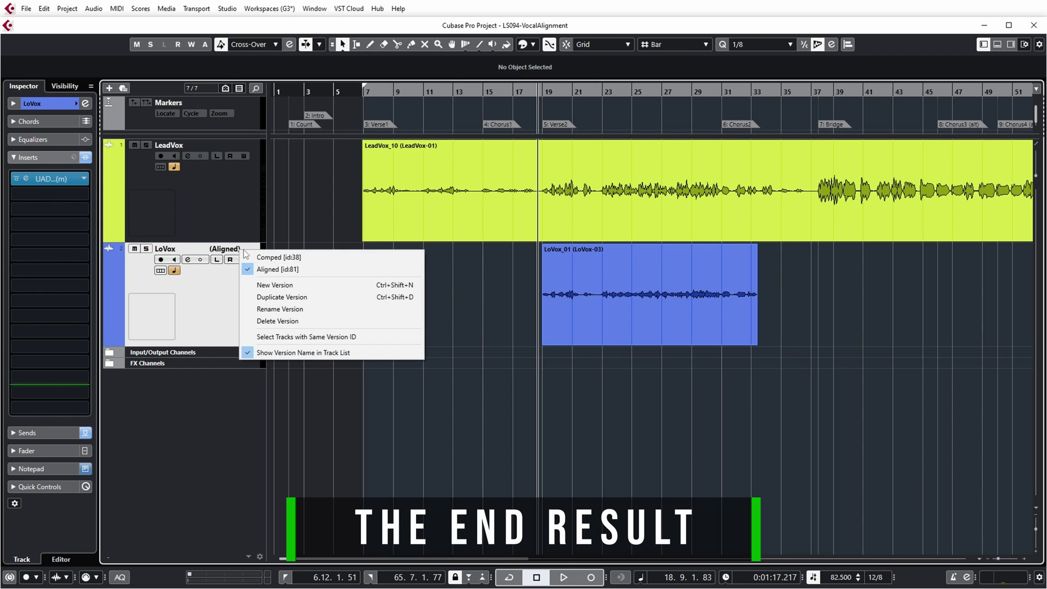
{"action": "left_click", "coordinate": [283, 255]}
{"action": "key", "text": "space"}
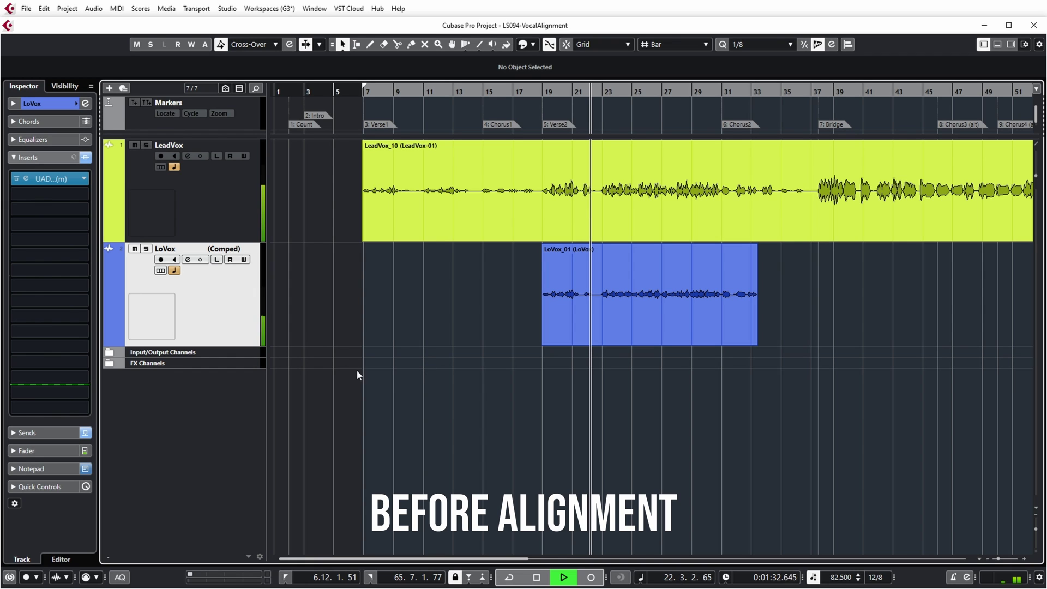
{"action": "key", "text": "space"}
Switch the LoVox track back to its Aligned version and play from just before bar 19 to compare the timing
{"action": "left_click", "coordinate": [232, 248]}
{"action": "left_click", "coordinate": [263, 267]}
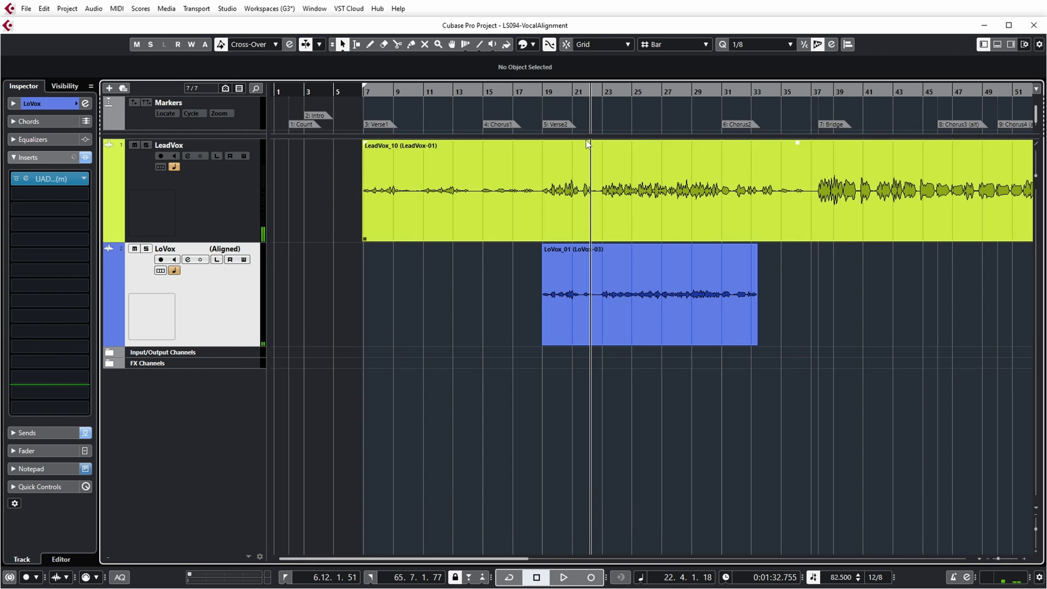
{"action": "left_click", "coordinate": [540, 92]}
{"action": "key", "text": "space"}
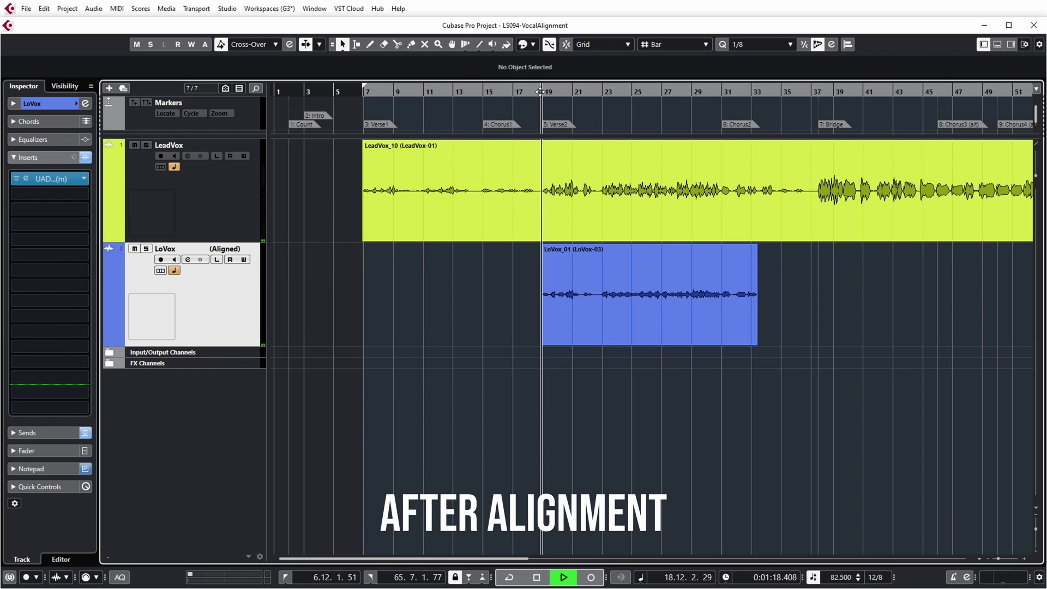